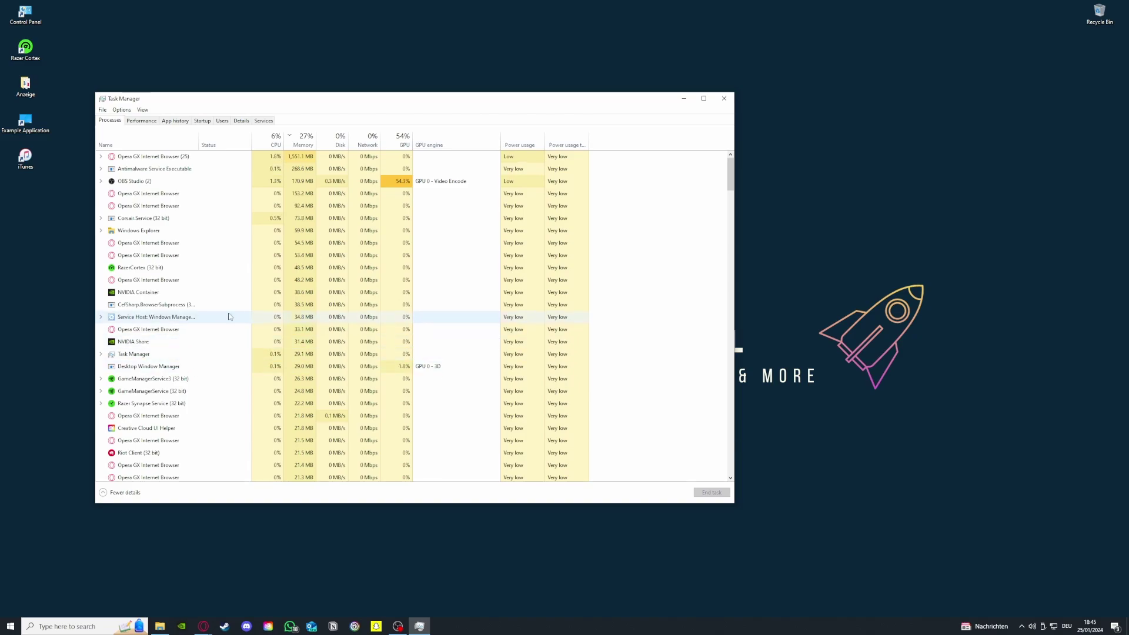
Check the options for ending an Opera GX Internet Browser process in the running processes list.
left_click(166, 244)
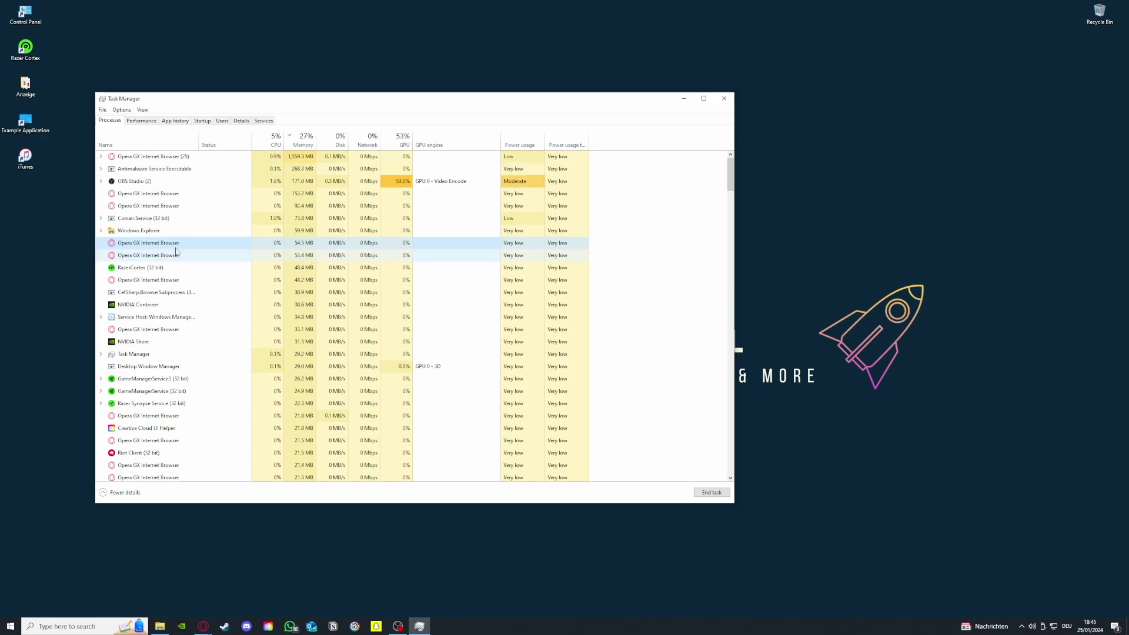
right_click(180, 245)
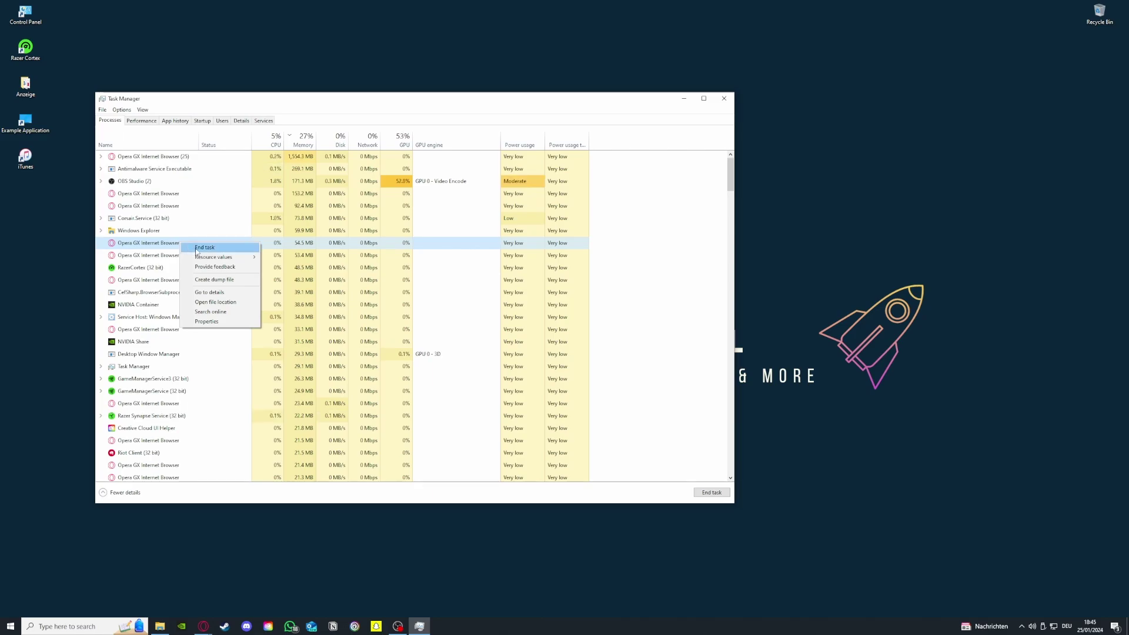
left_click(661, 496)
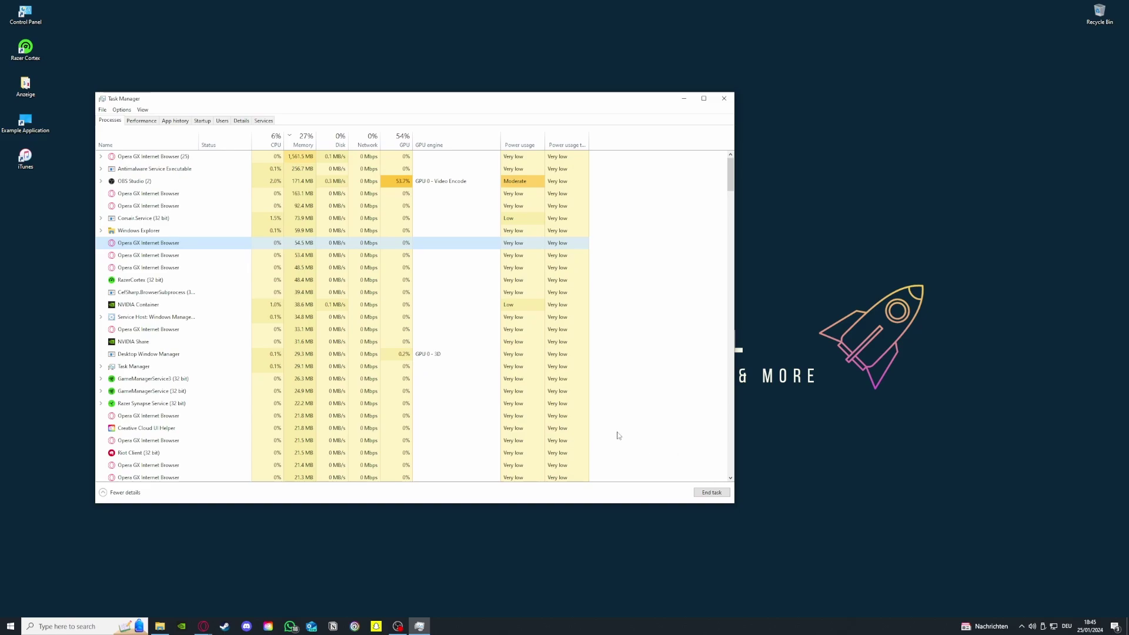
scroll(353, 306, "down", 1)
scroll(353, 306, "up", 1)
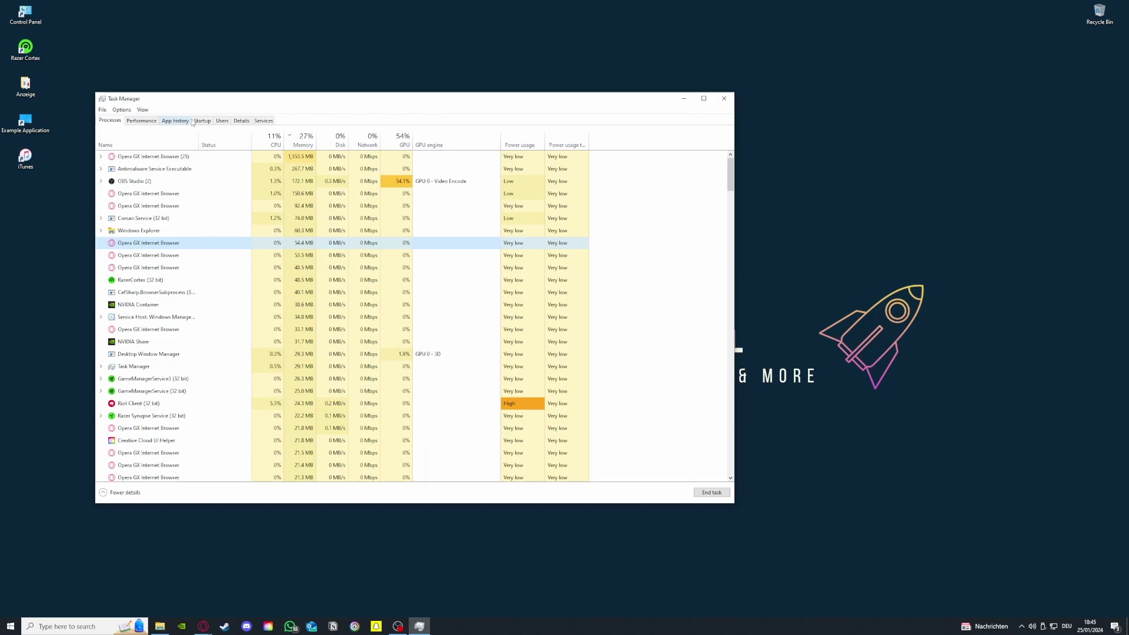
Review the startup programs and the options for disabling Opera GX Internet Browser at startup, and close Task Manager.
left_click(202, 121)
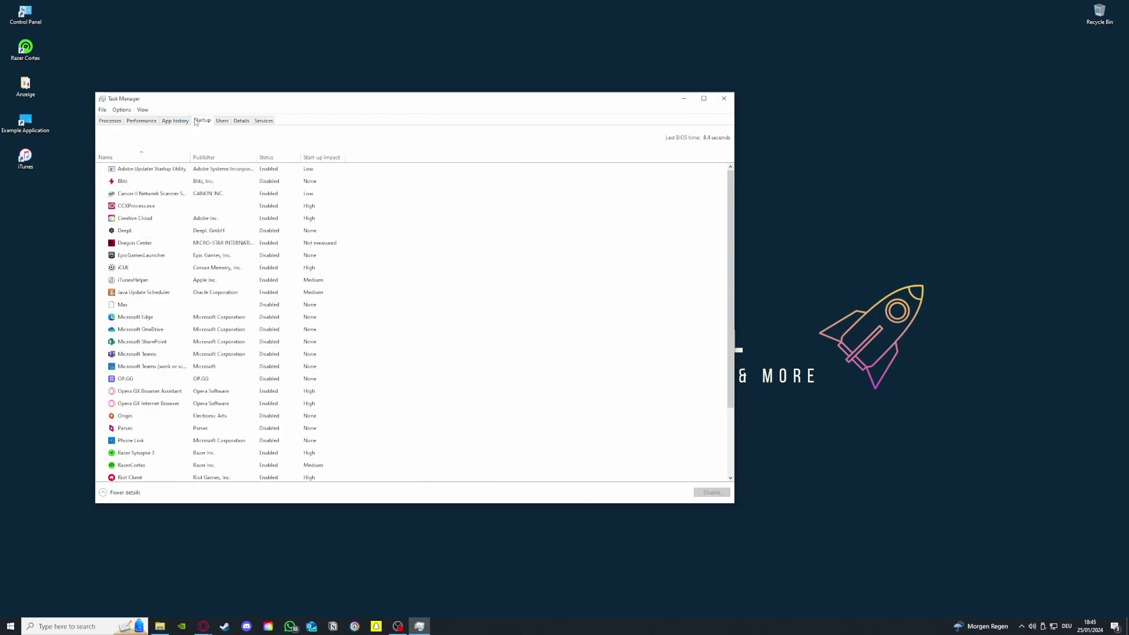
scroll(229, 300, "down", 3)
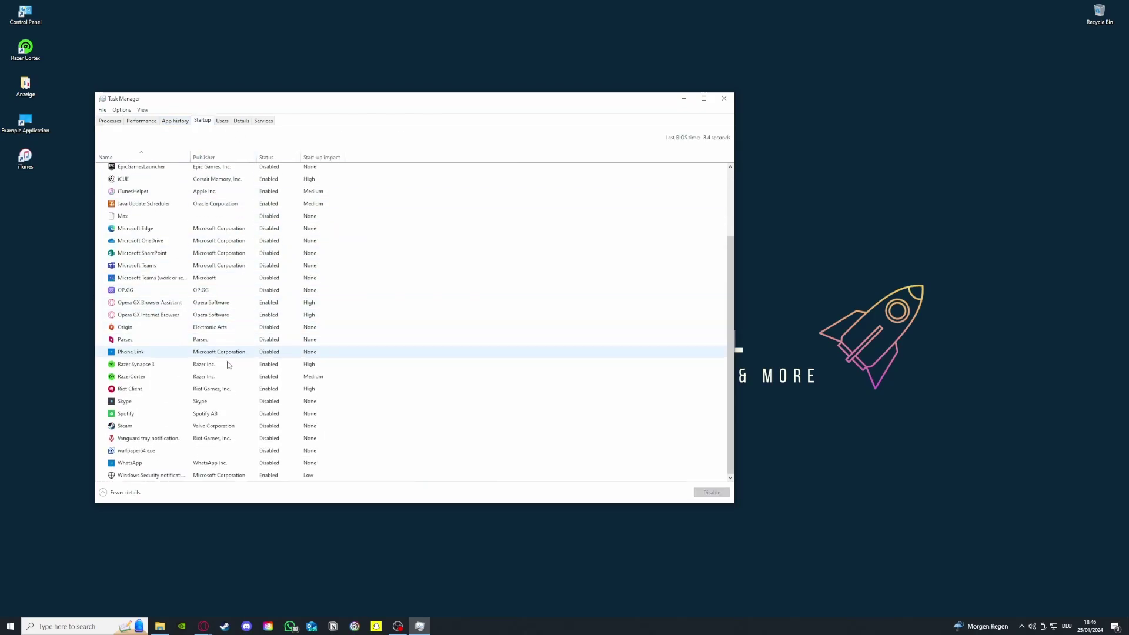
left_click(168, 315)
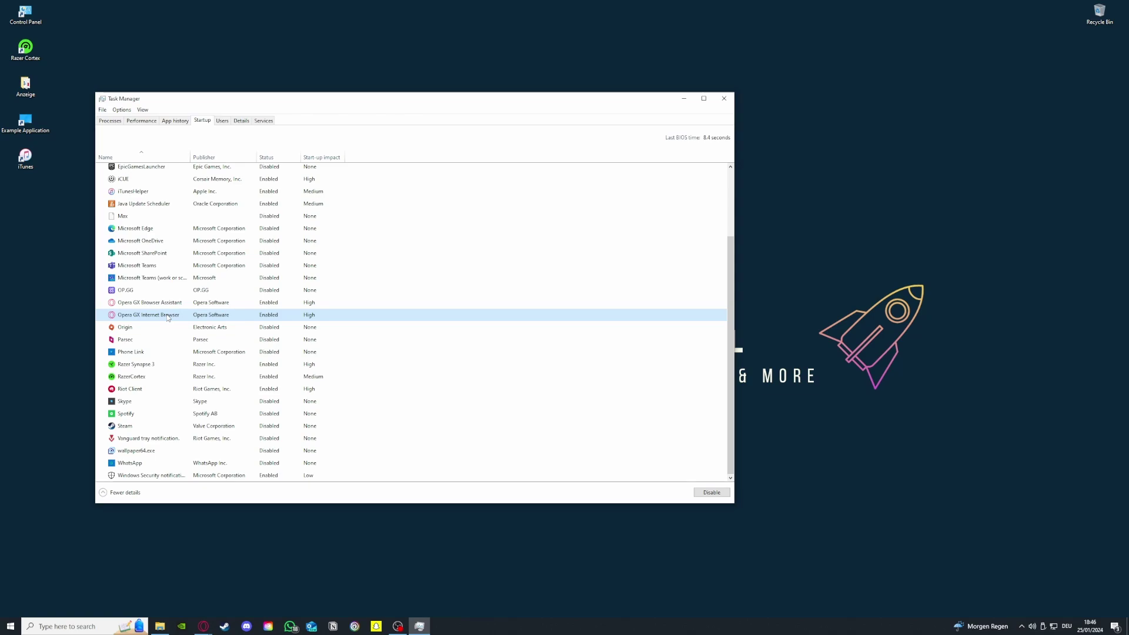
right_click(174, 313)
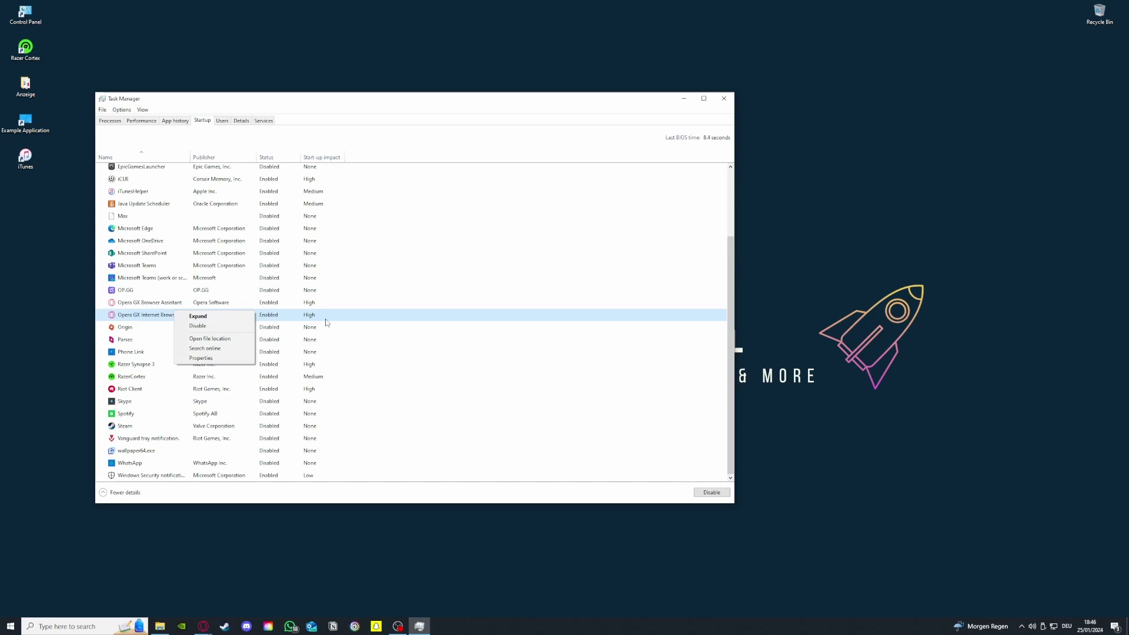
left_click(476, 344)
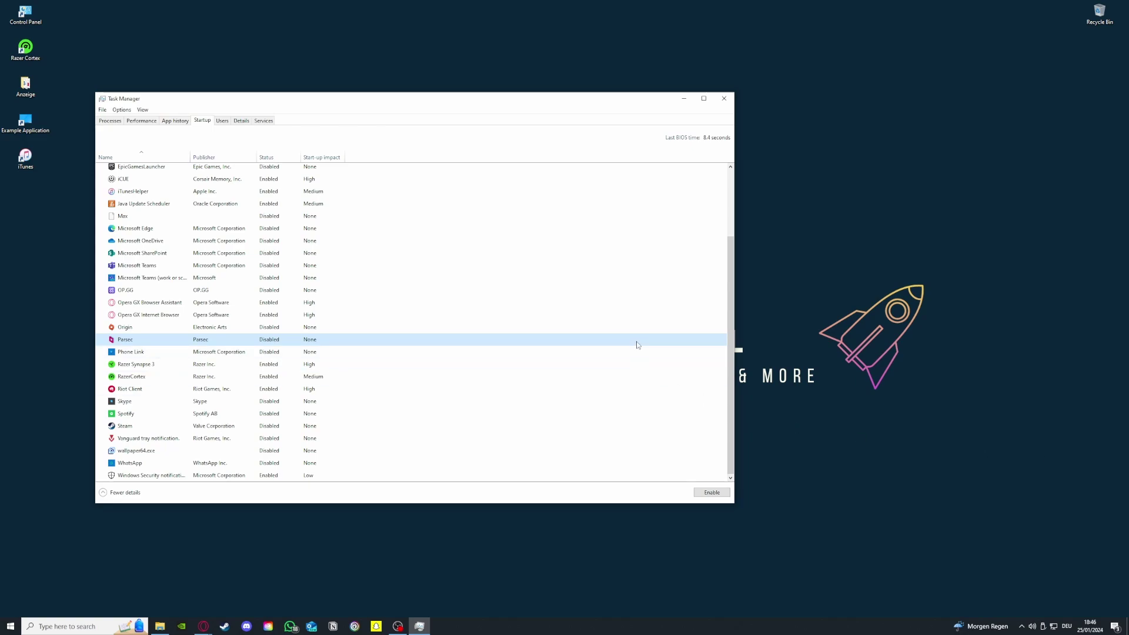
left_click(724, 98)
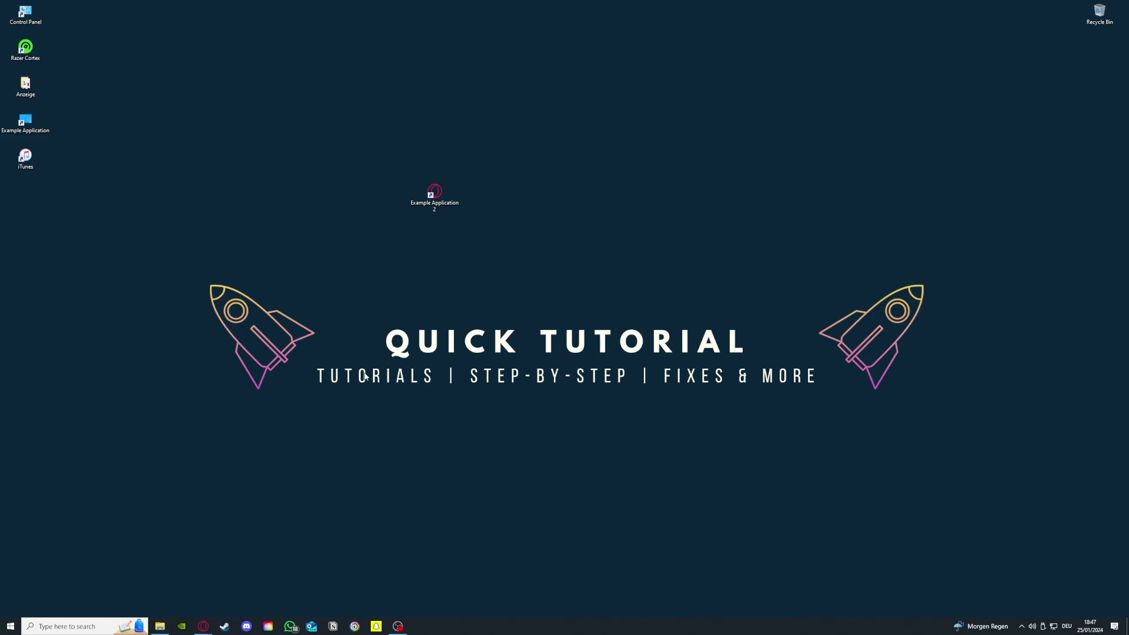
Search Windows for "disk clean" and open Disk Clean-up.
key("super+s")
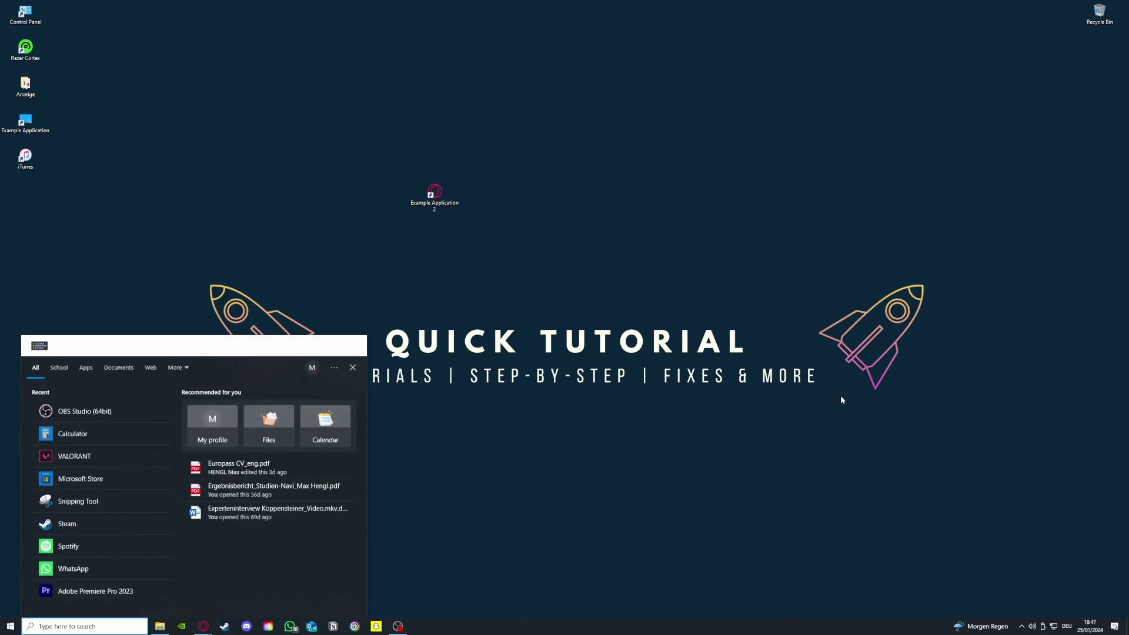
type("disk clea")
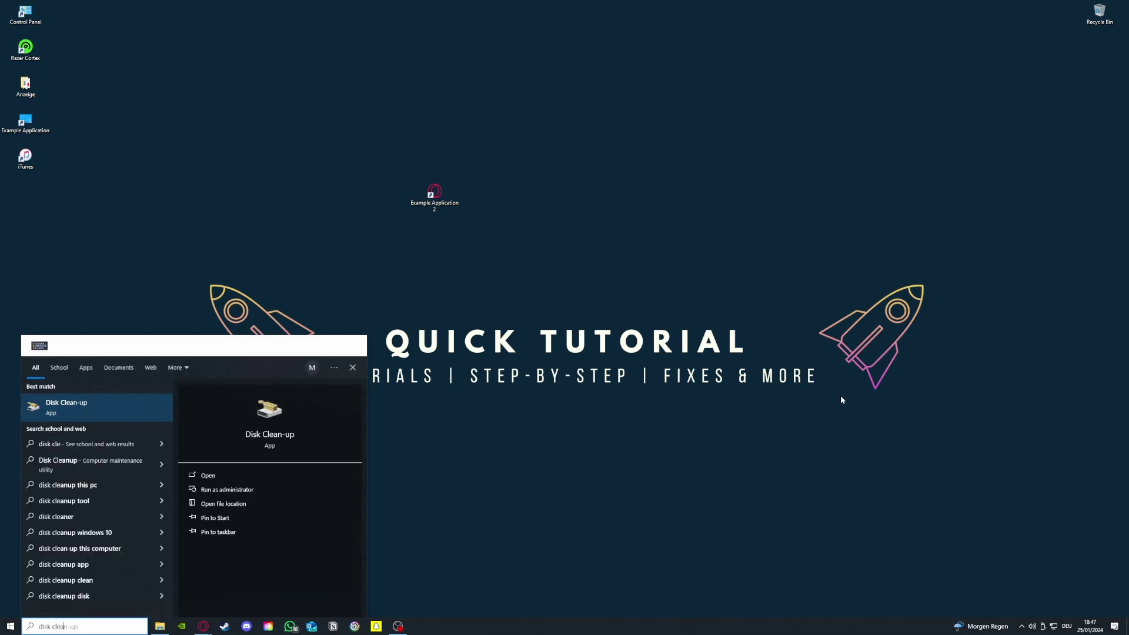
type("n")
key("Return")
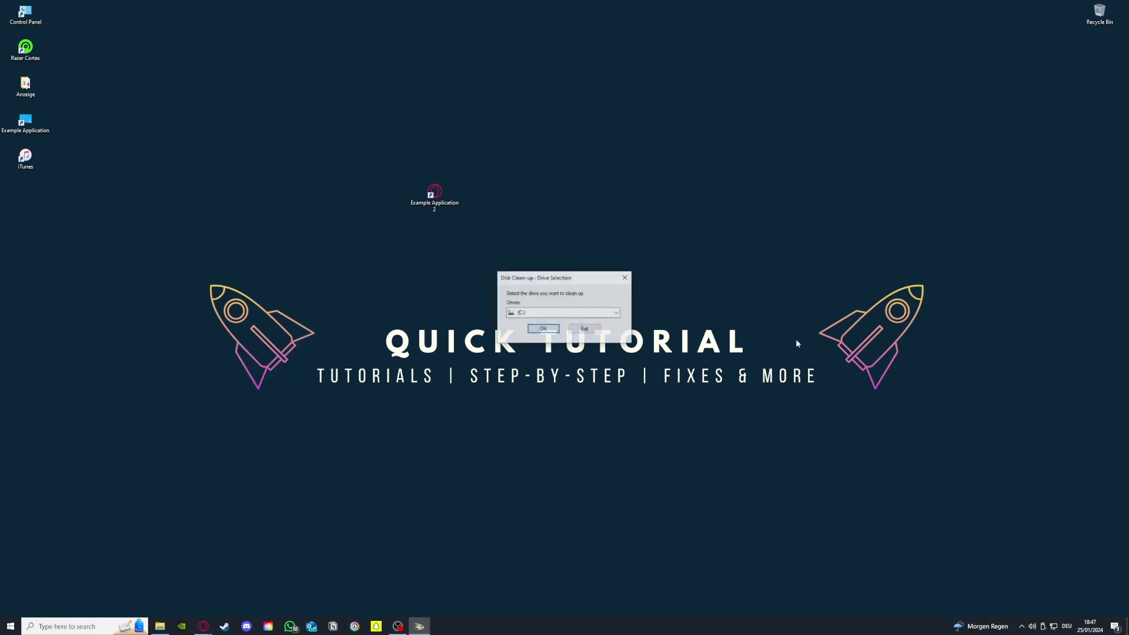
Look through the drives available for clean-up, including Volume (D:), and exit Disk Clean-up without cleaning.
left_click(552, 313)
left_click(559, 326)
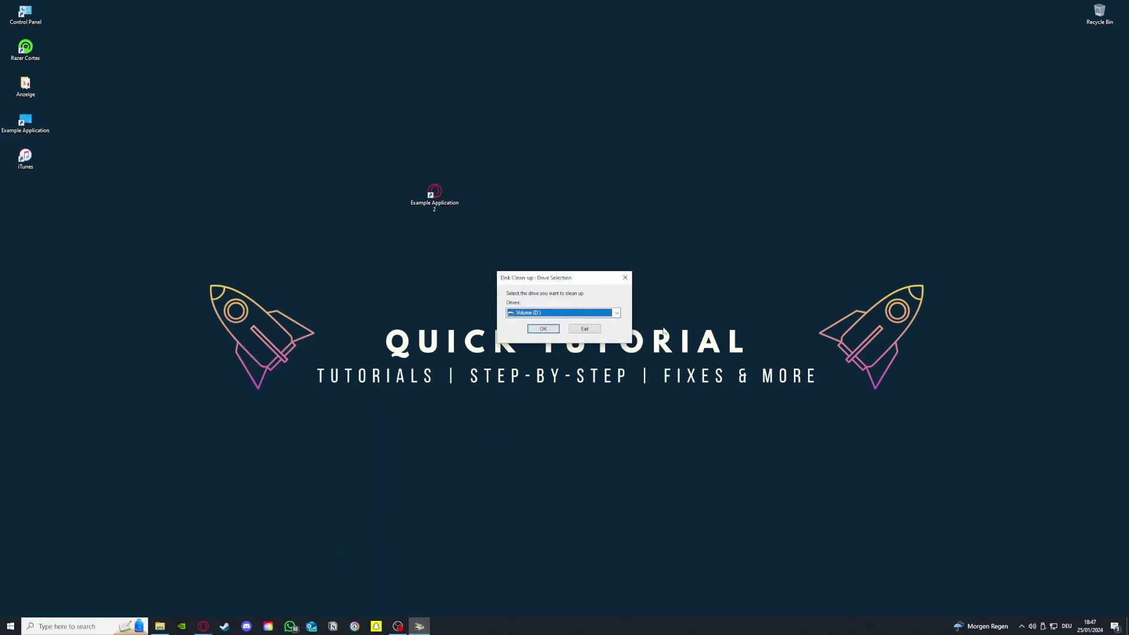
left_click(563, 316)
left_click(561, 321)
left_click(561, 315)
left_click(582, 327)
left_click(588, 329)
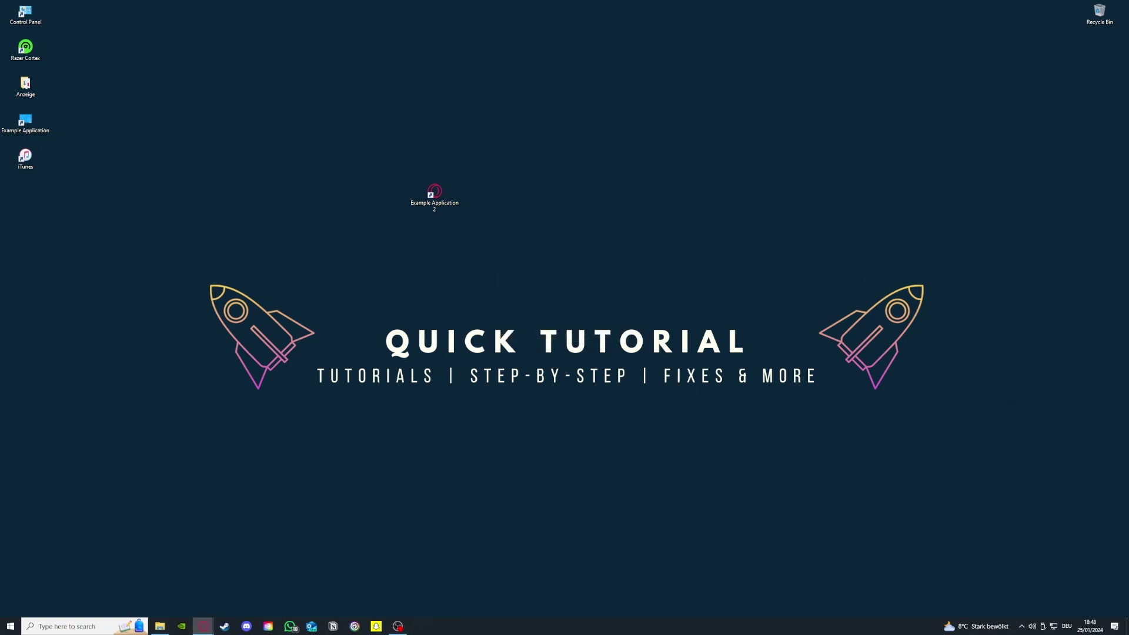
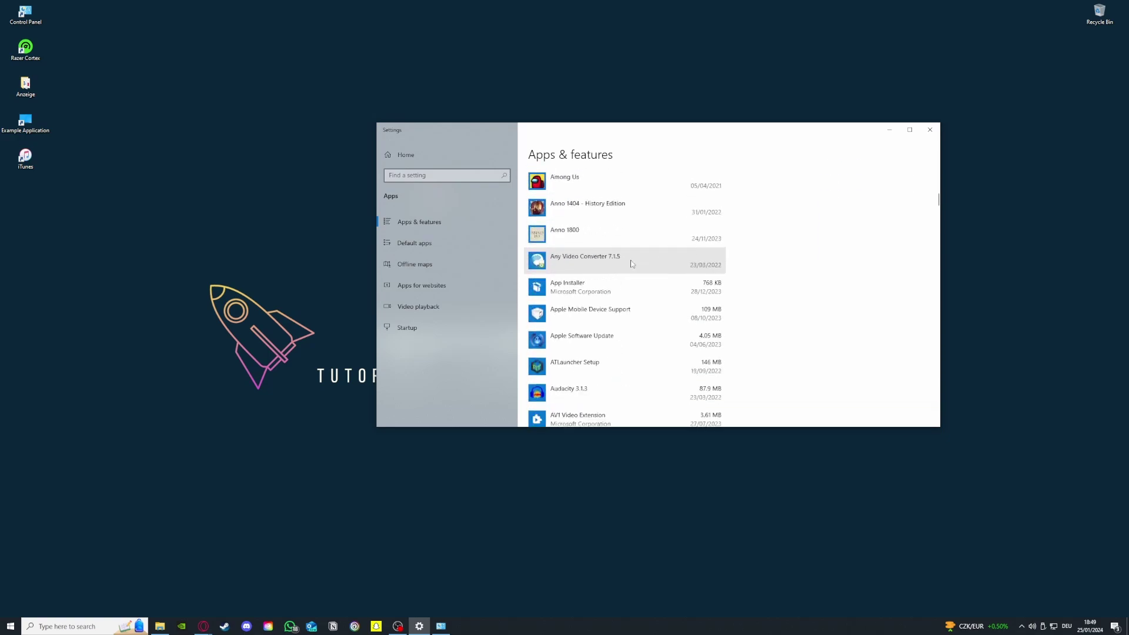
Look through the installed apps in an enlarged Settings window, reveal the uninstall option for Paint, and minimise Settings.
scroll(590, 307, "down", 15)
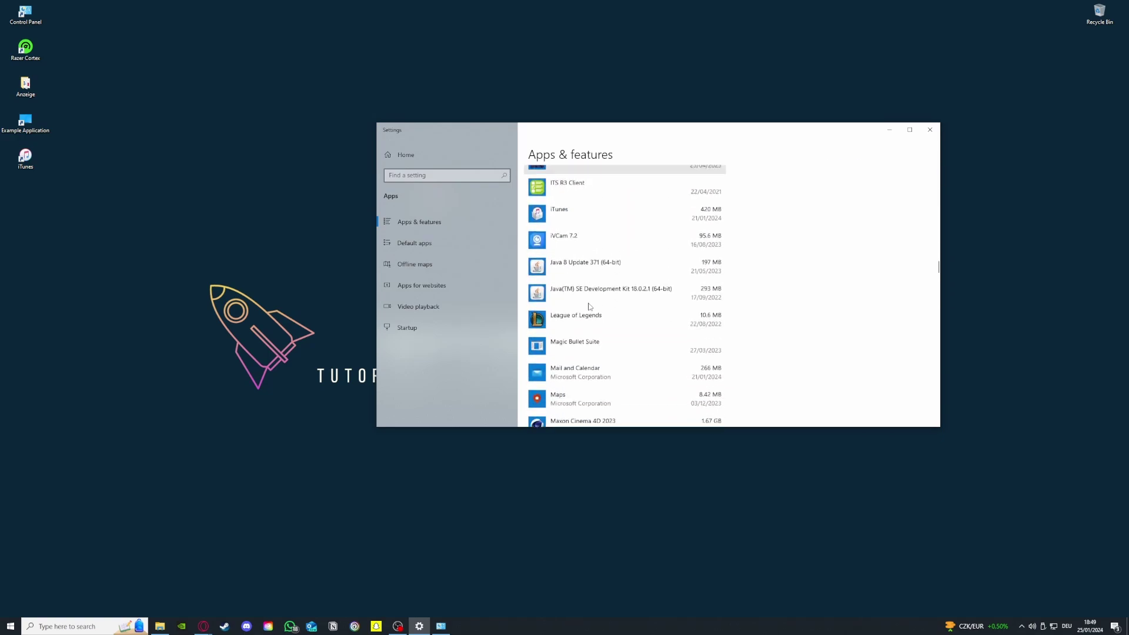
left_click_drag(379, 429, 175, 541)
scroll(382, 423, "down", 20)
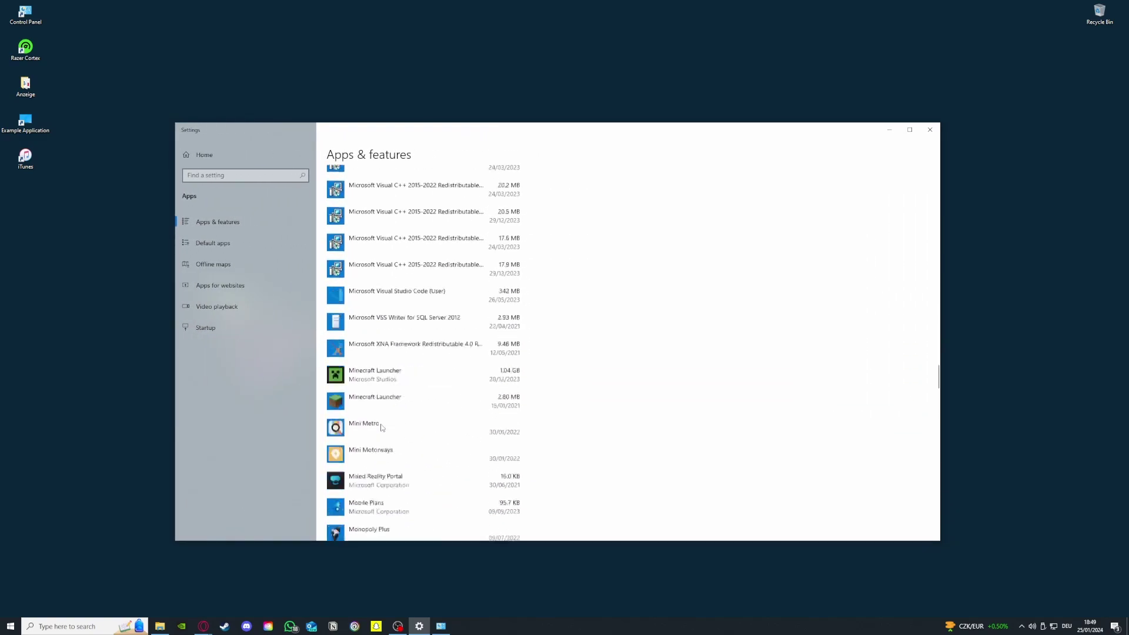
left_click(404, 402)
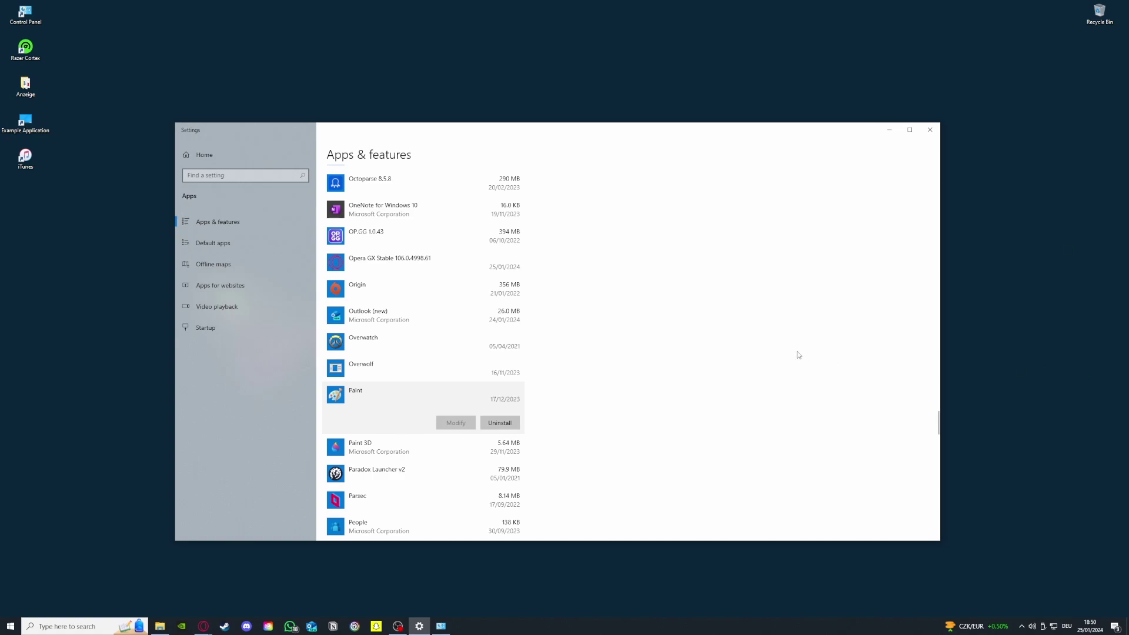
left_click(883, 132)
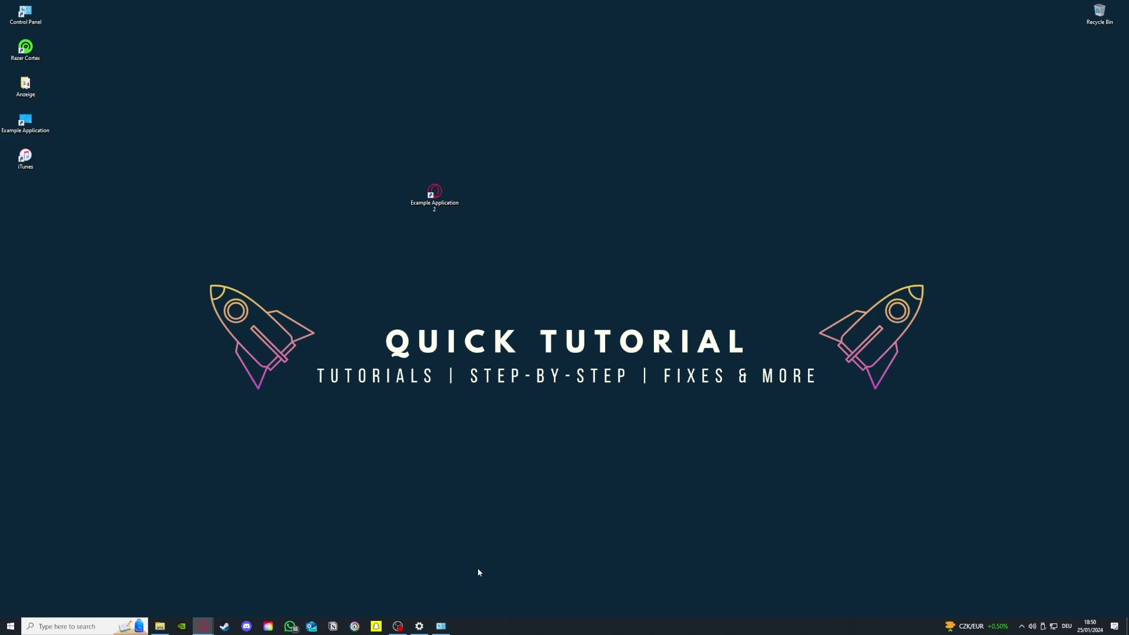
Search Windows for "windo" and open Windows Defender Firewall with Advanced Security.
left_click(104, 624)
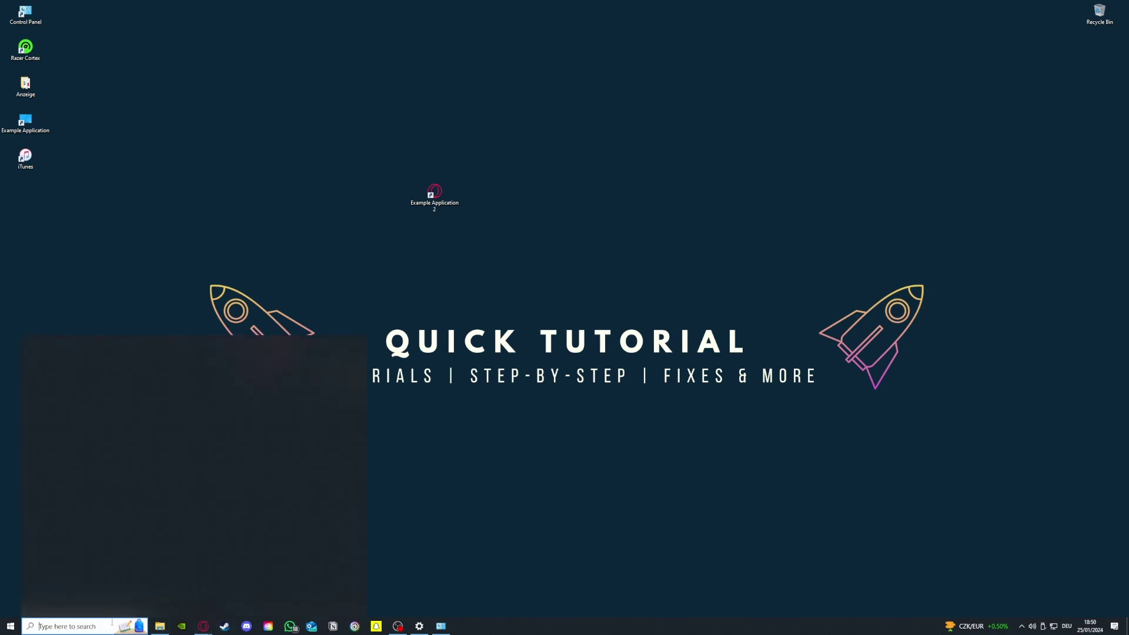
type("widnw")
key("BackSpace")
key("BackSpace")
key("BackSpace")
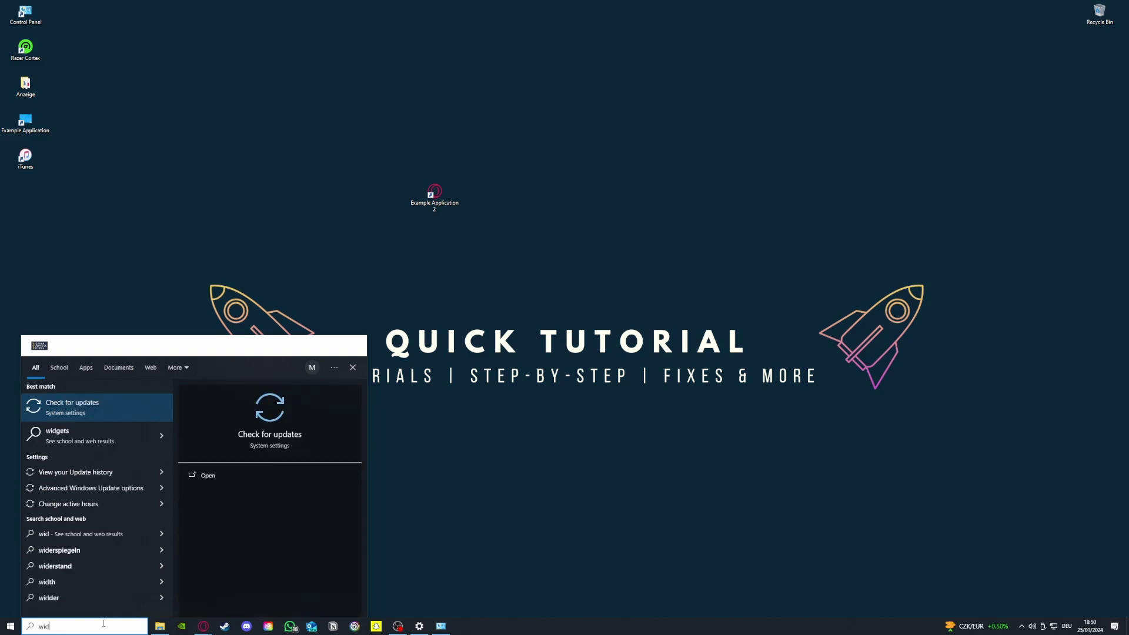
type("ndo")
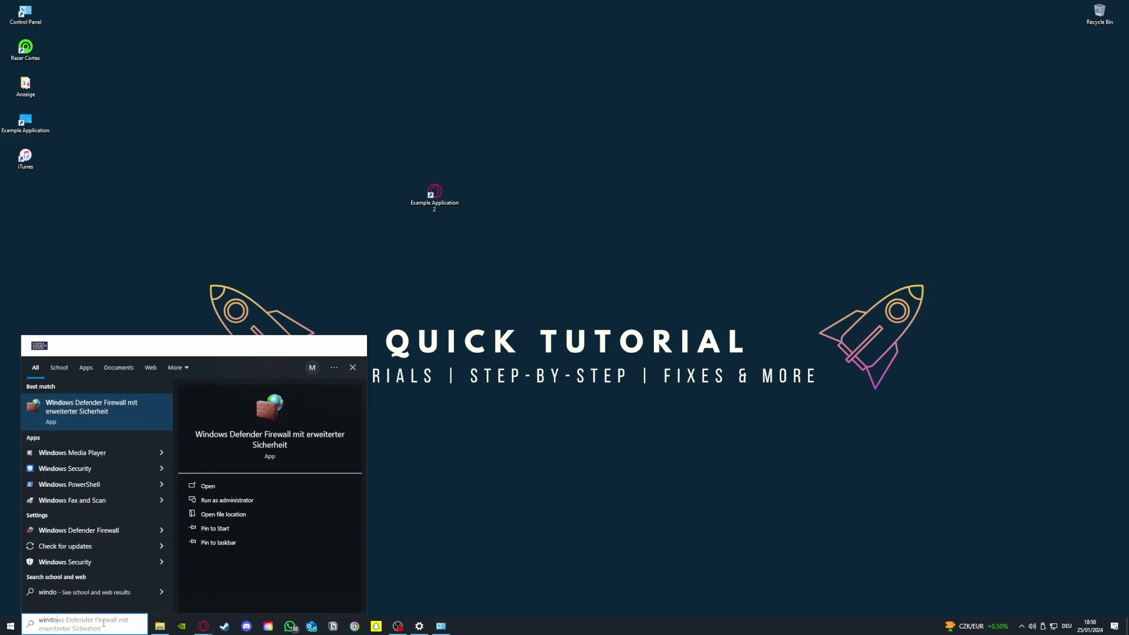
key("Return")
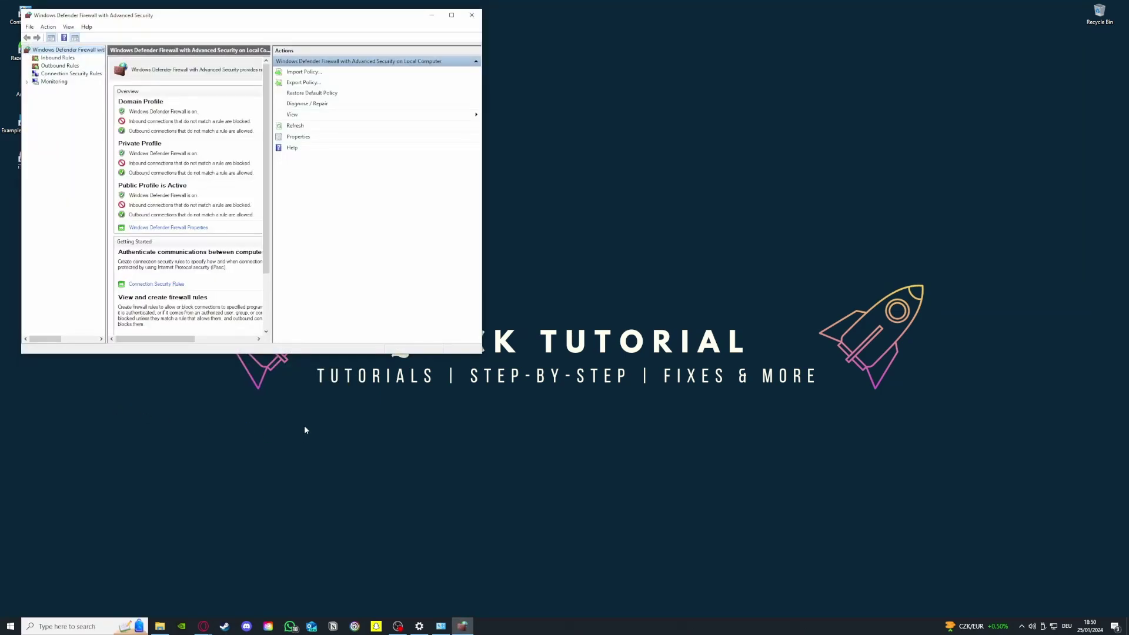
Display the inbound firewall rules in an enlarged window and examine which programs and services are listed and enabled.
left_click(57, 57)
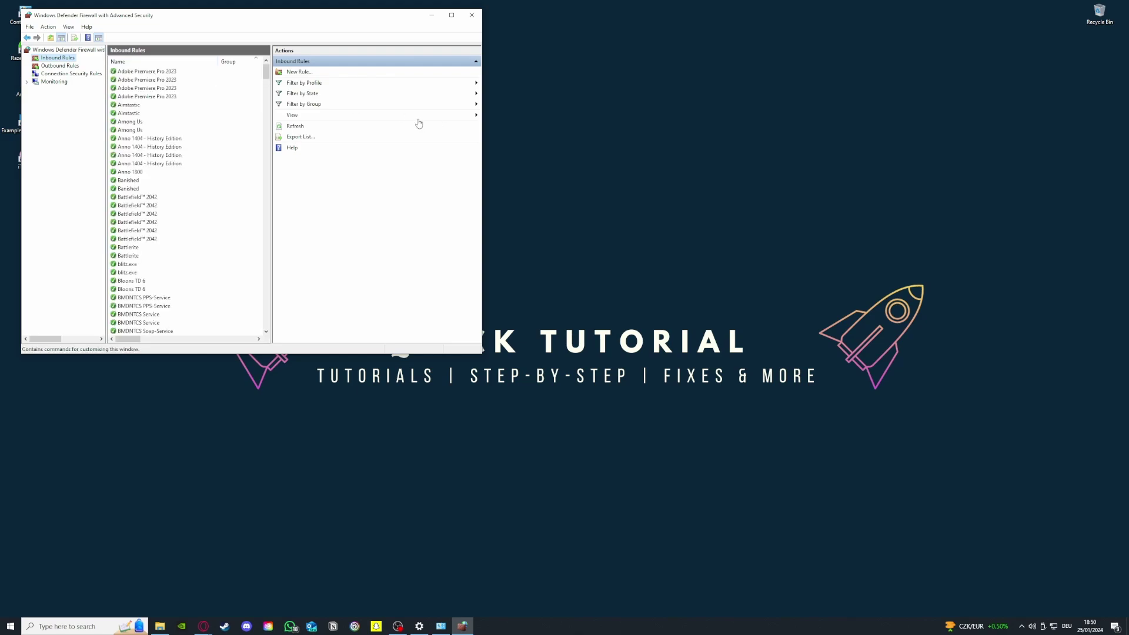
scroll(177, 241, "down", 10)
scroll(172, 258, "down", 9)
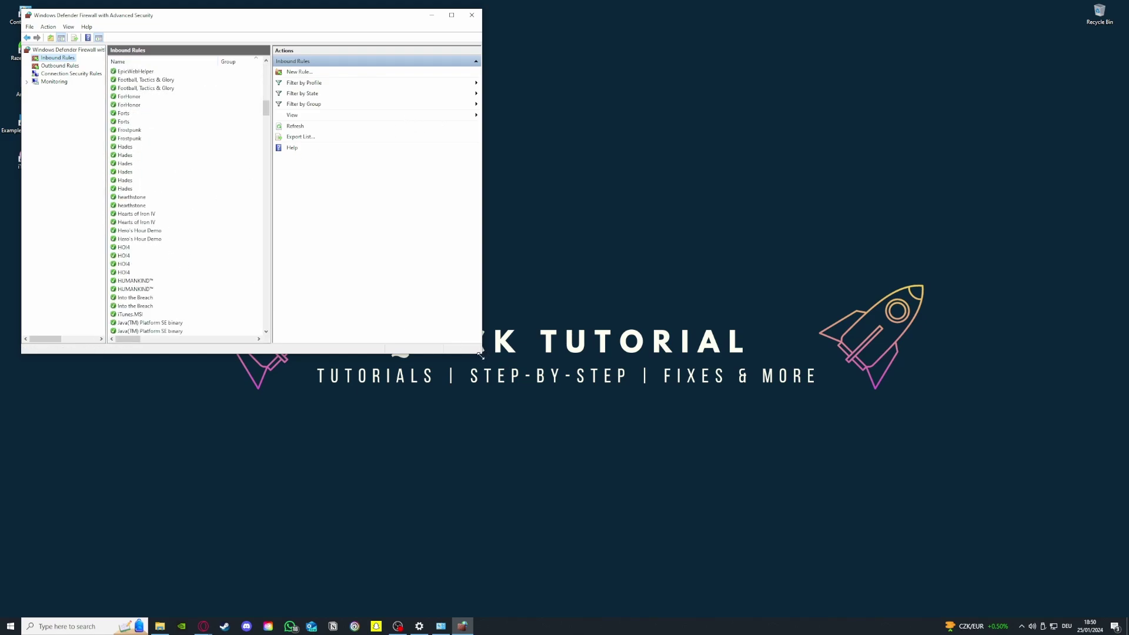
left_click_drag(478, 355, 832, 488)
scroll(297, 333, "down", 20)
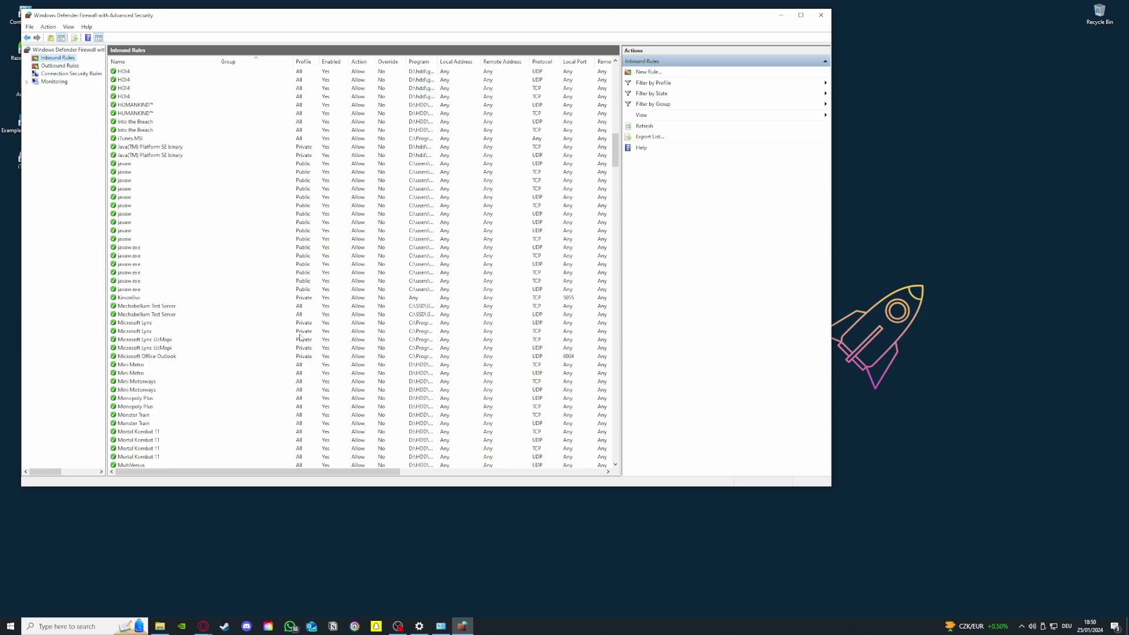
scroll(297, 334, "up", 20)
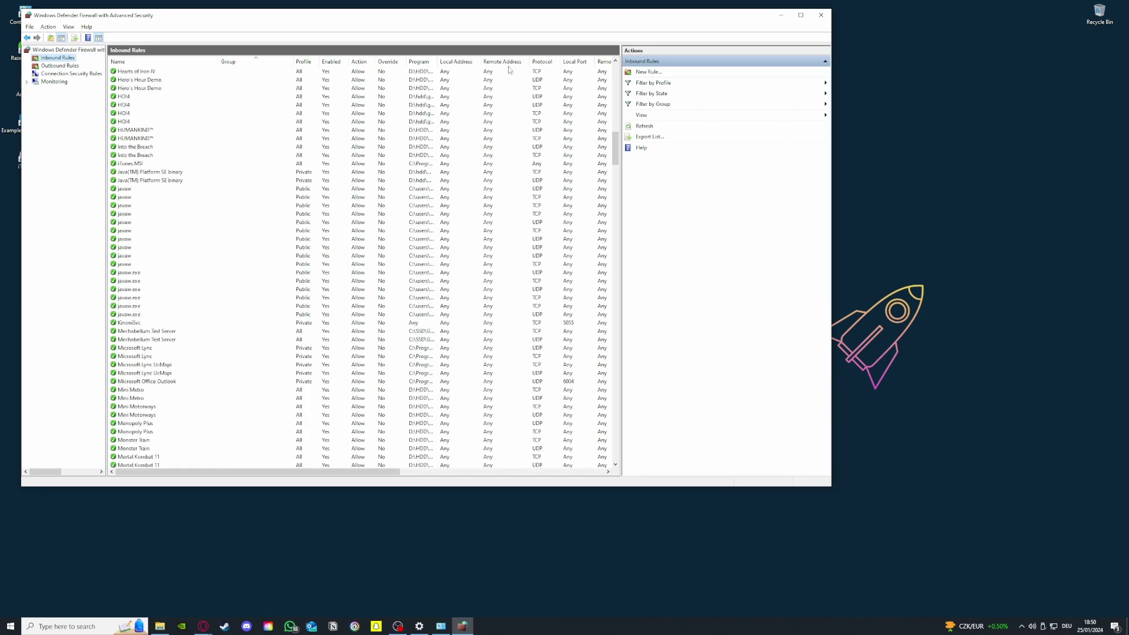
scroll(223, 350, "up", 10)
scroll(206, 336, "up", 20)
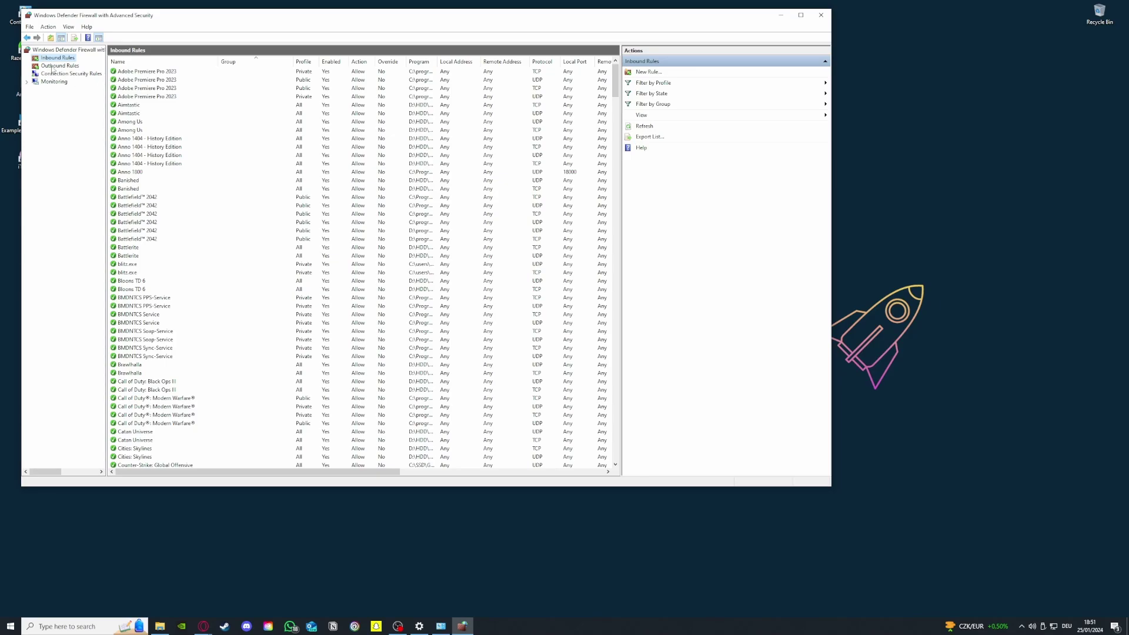
scroll(206, 182, "down", 15)
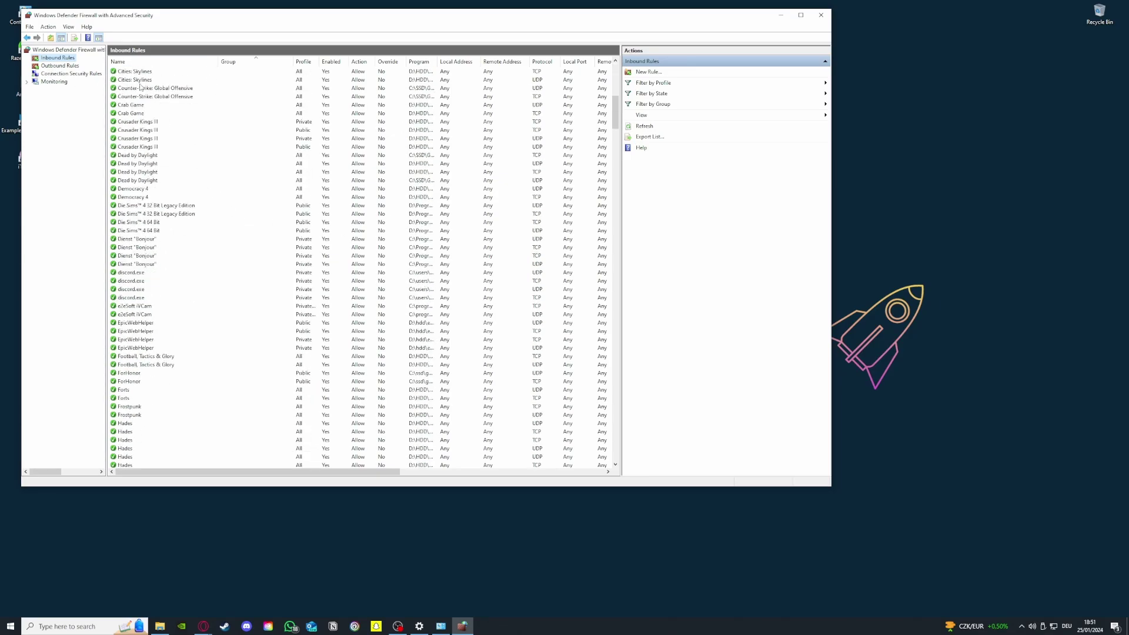
left_click_drag(615, 111, 616, 412)
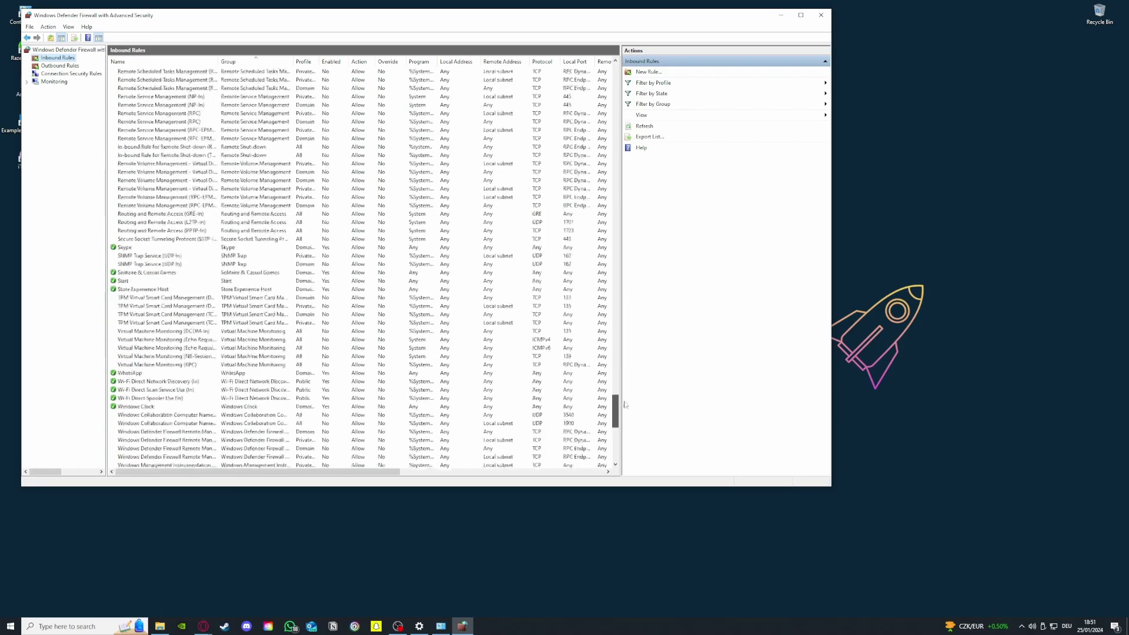
Inspect the inbound rules for SNMP Trap Service (UDP In), Network Discovery (UPnP-In) and BranchCache Content Retrieval (HTTP-In).
left_click(116, 264)
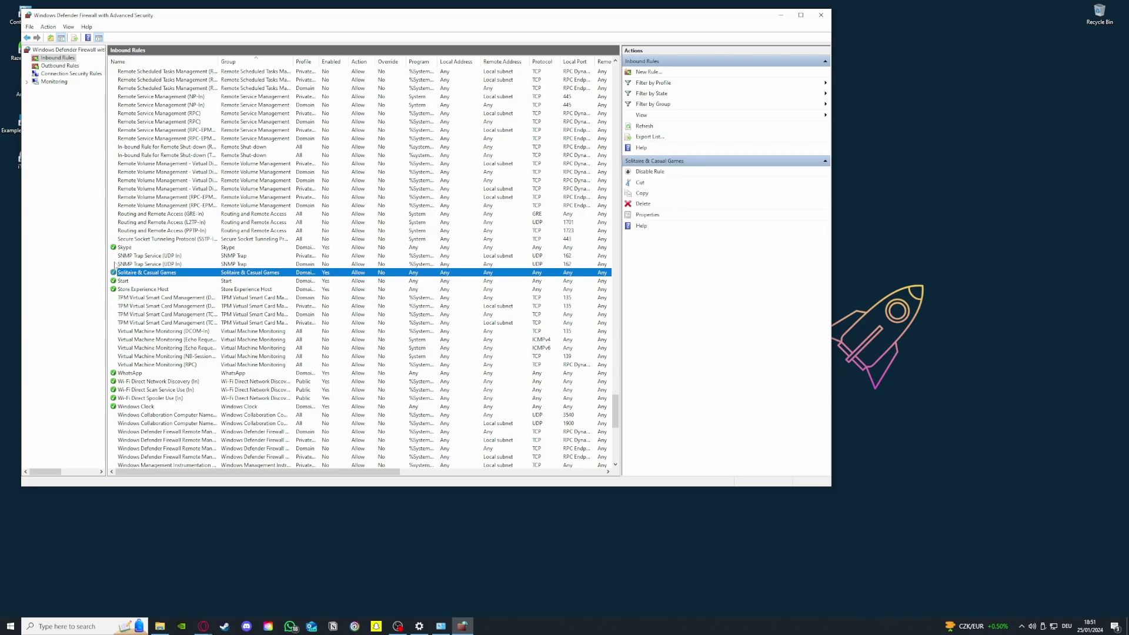
scroll(120, 253, "up", 14)
scroll(122, 237, "up", 7)
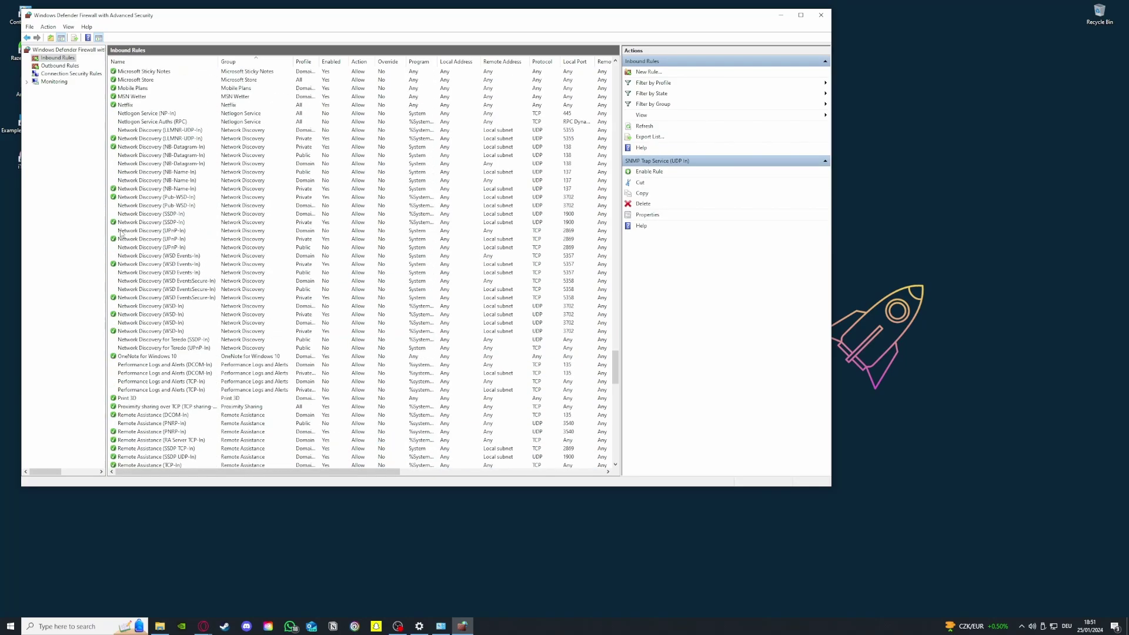
left_click(162, 247)
scroll(176, 277, "up", 20)
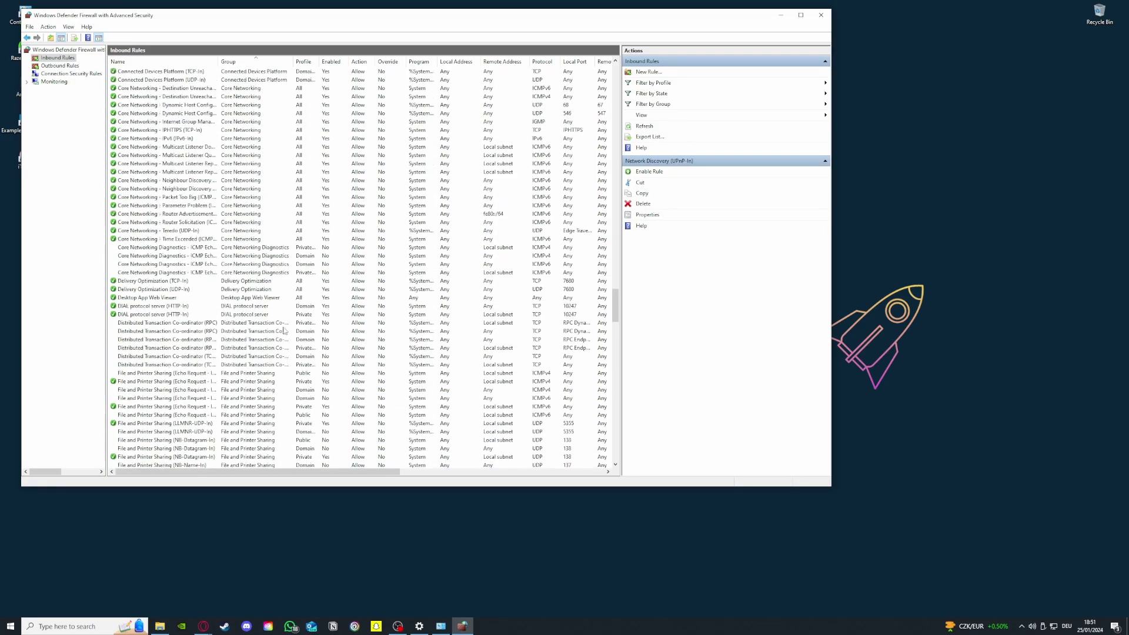
scroll(235, 324, "up", 15)
left_click(139, 297)
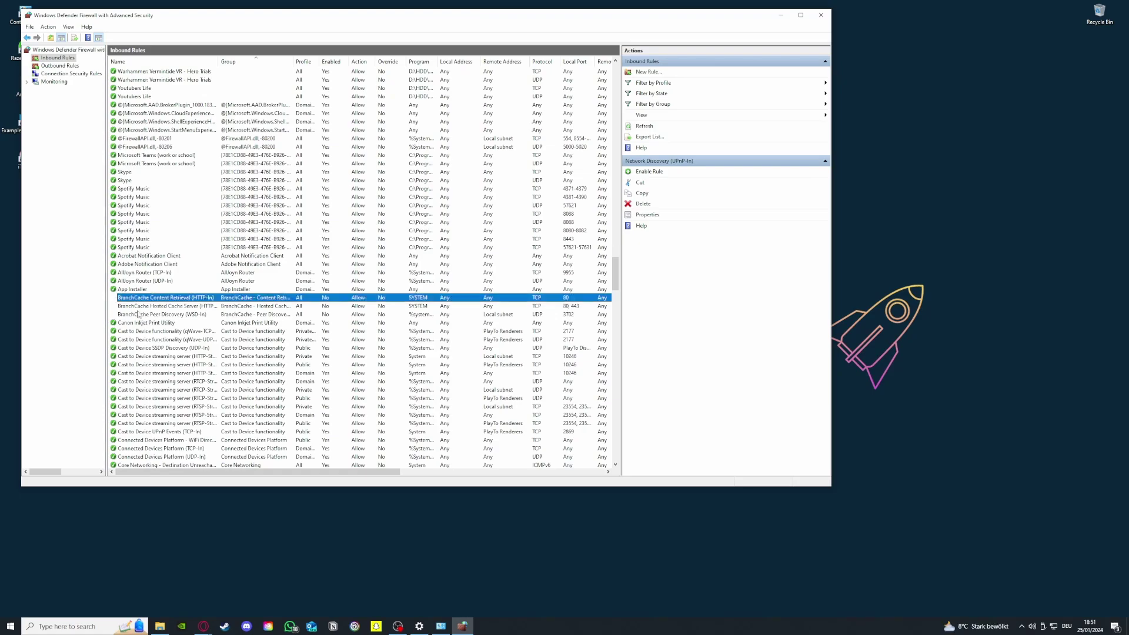
Review the inbound rules from the BranchCache entries back through the list, checking which programs are enabled and allowed.
scroll(166, 217, "up", 13)
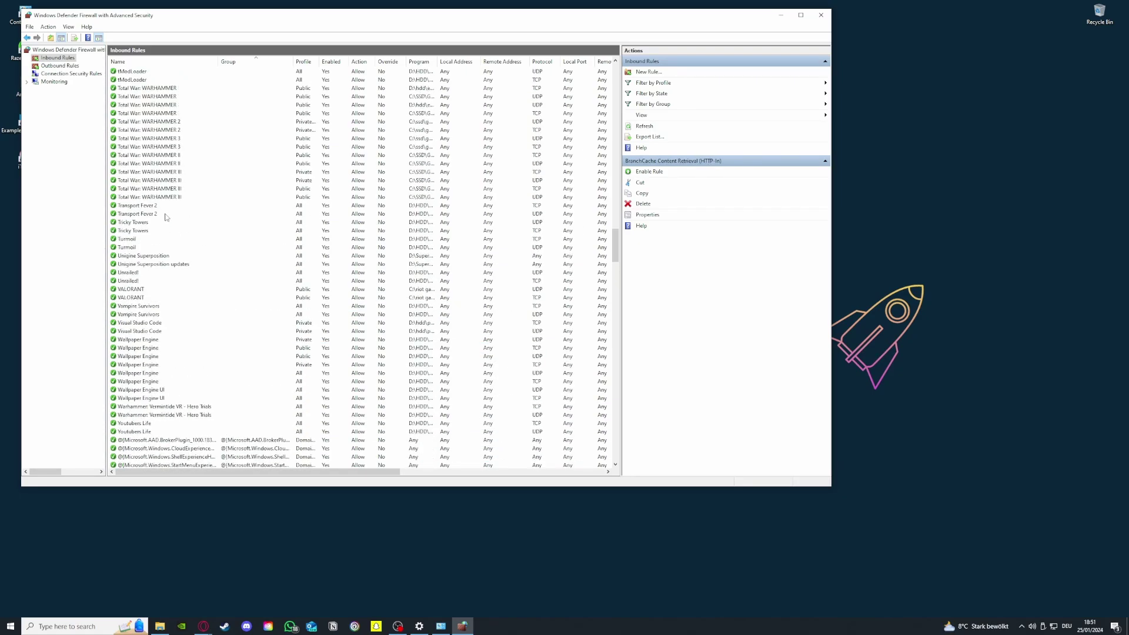
scroll(252, 295, "up", 20)
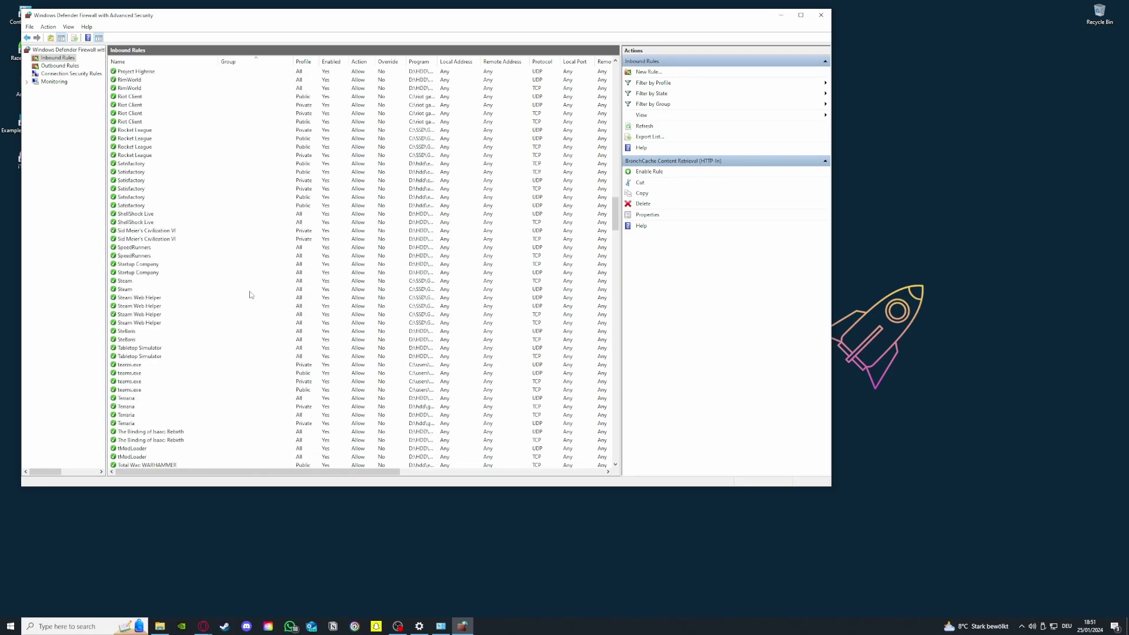
scroll(193, 280, "up", 8)
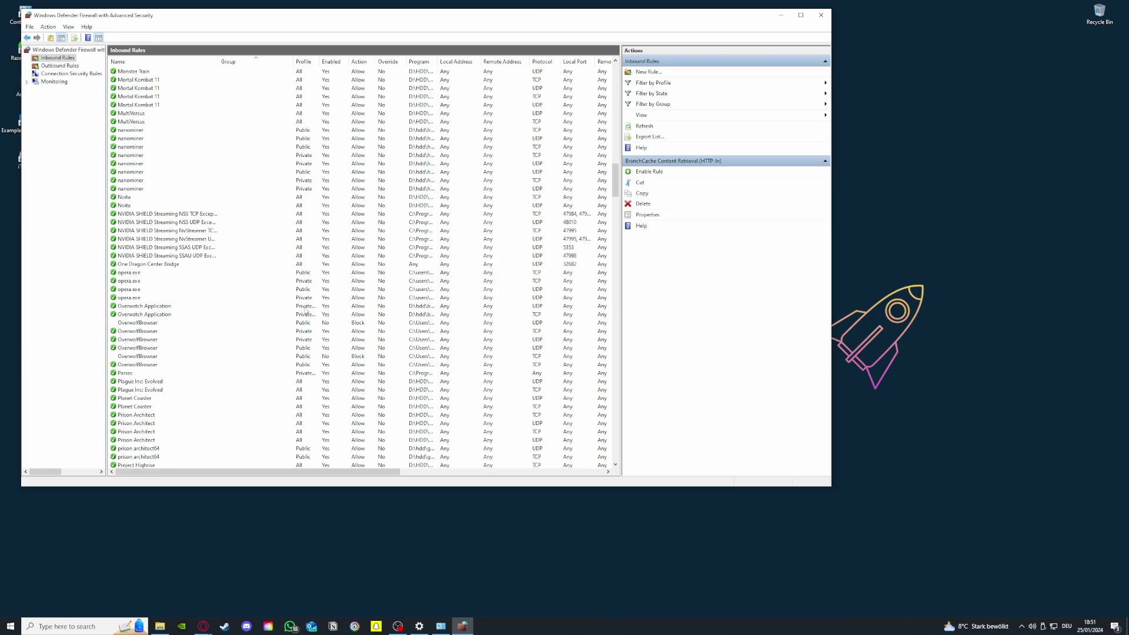
scroll(306, 310, "up", 13)
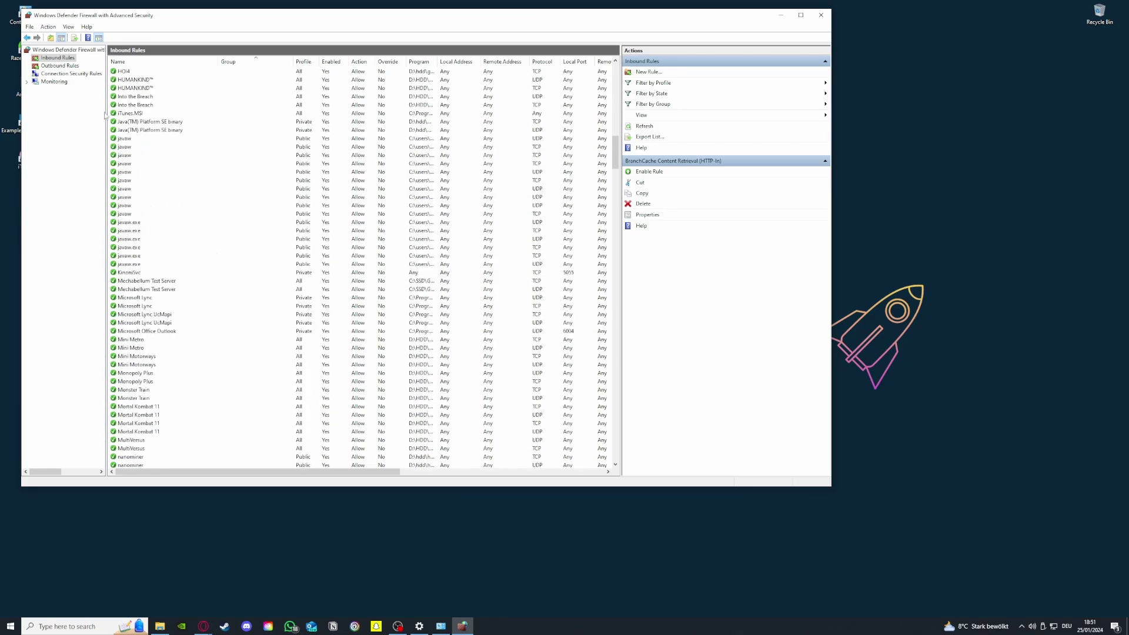
left_click(59, 57)
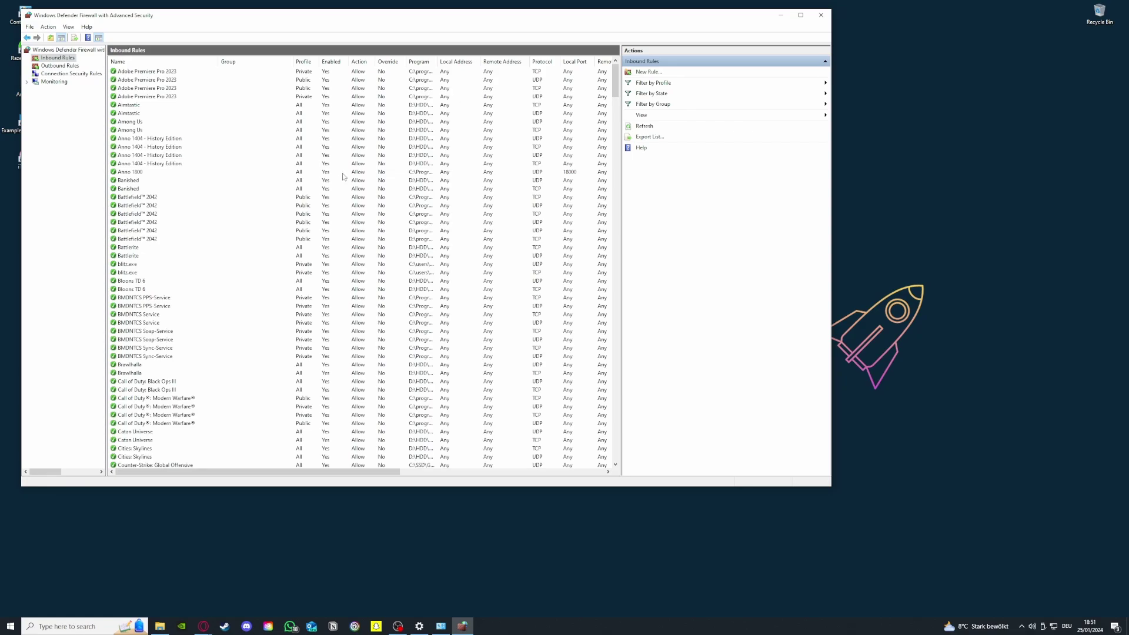
scroll(342, 176, "down", 20)
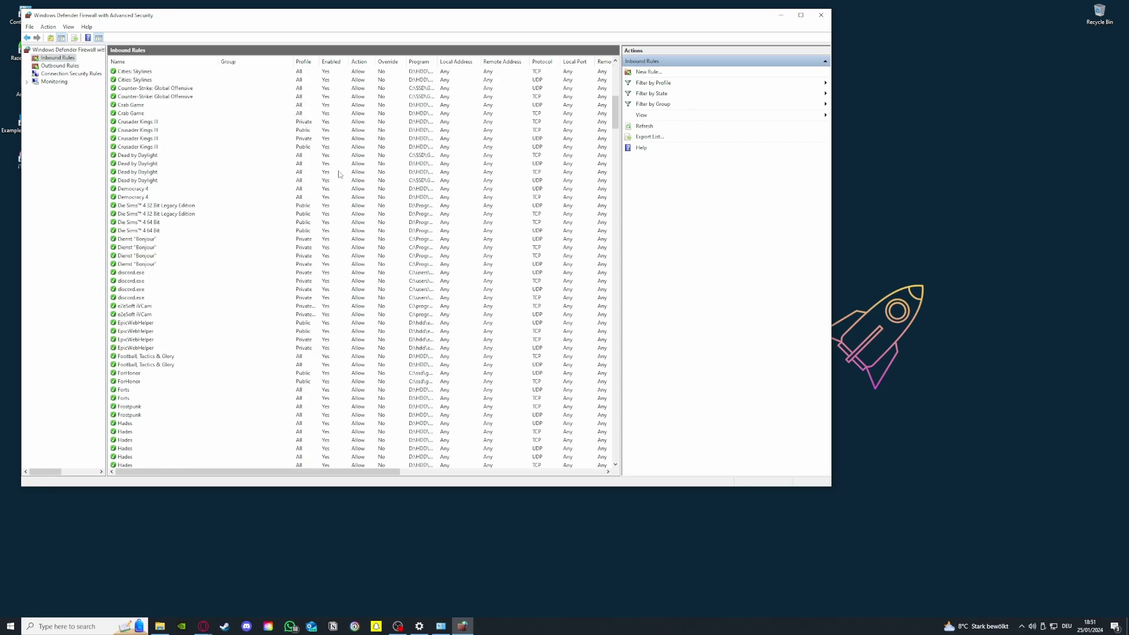
scroll(341, 172, "down", 7)
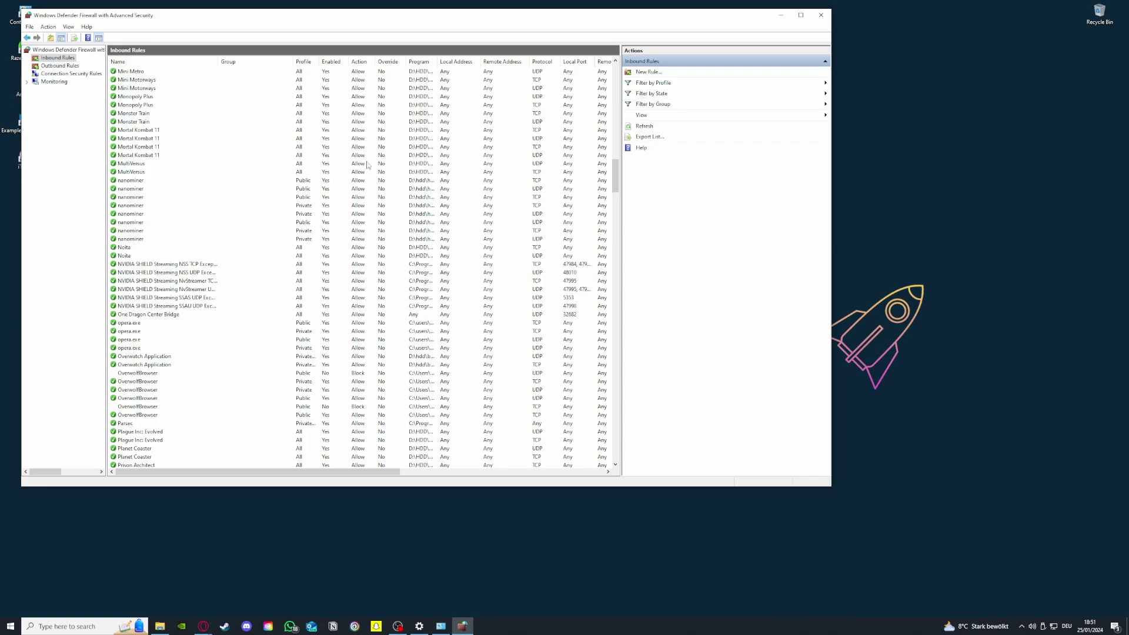
Display the outbound firewall rules, examine the listed programs and services, and view the actions available for them.
left_click(77, 73)
left_click(78, 66)
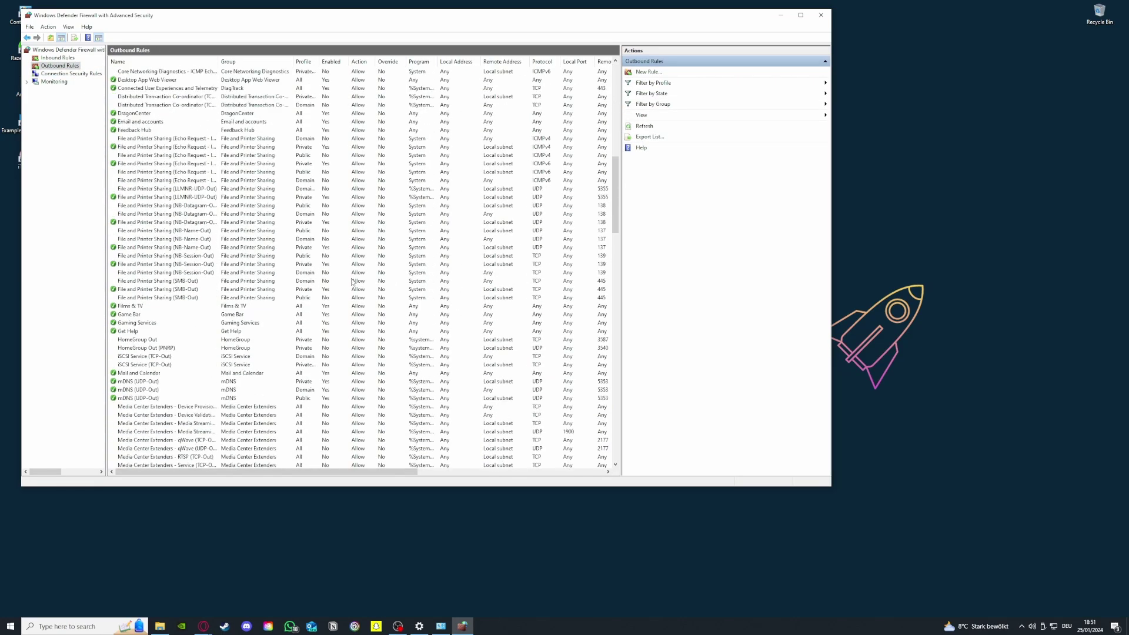
scroll(381, 275, "down", 20)
scroll(352, 281, "down", 13)
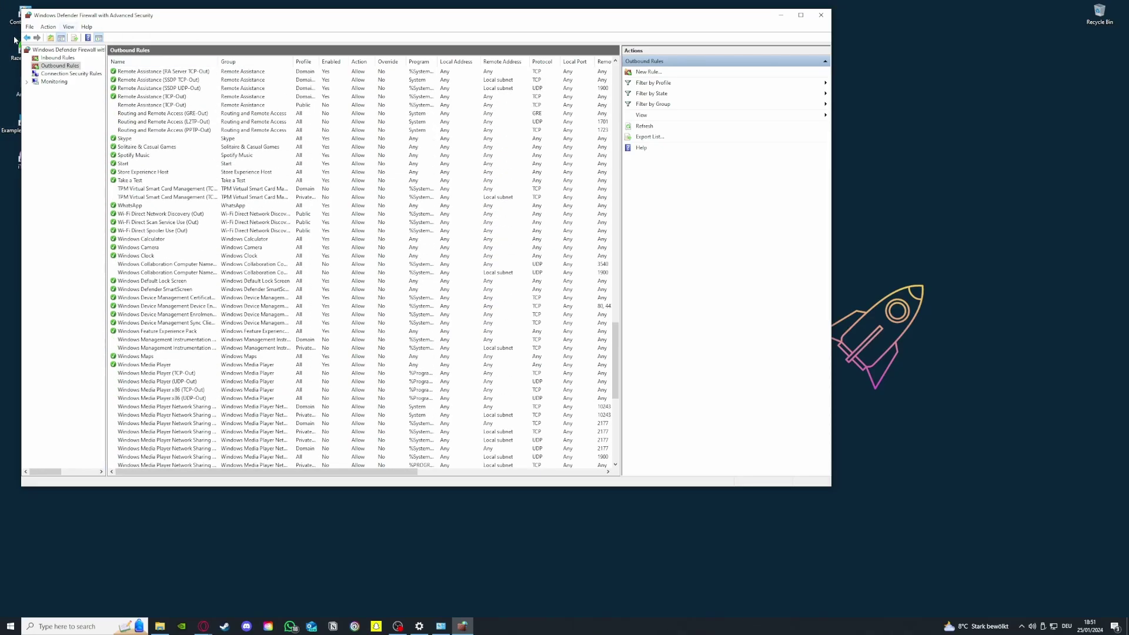
left_click(46, 27)
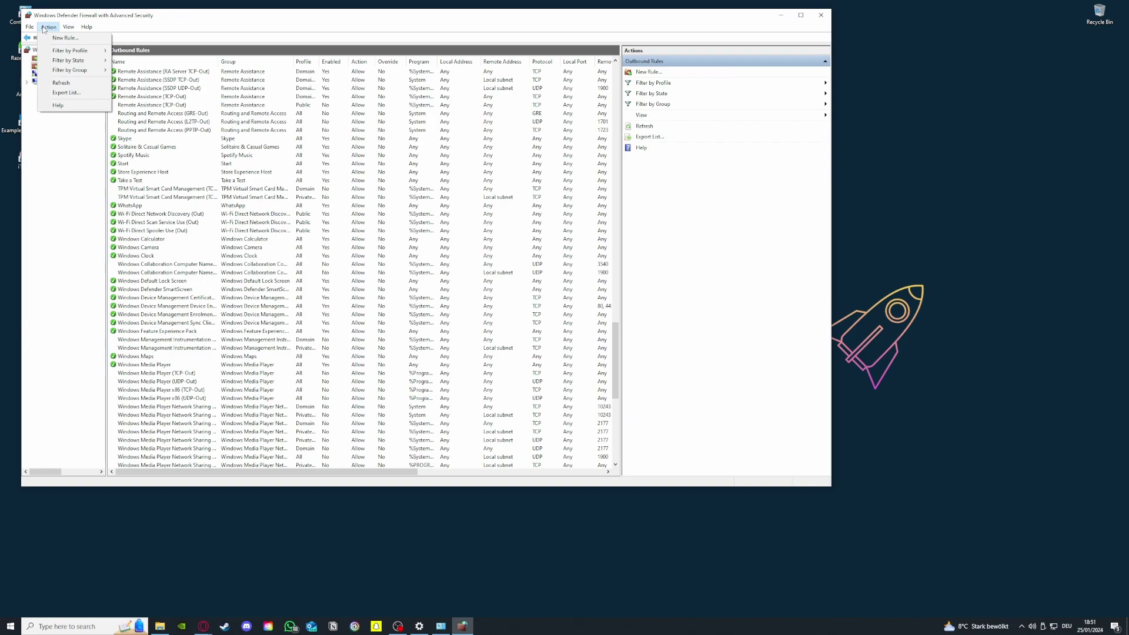
left_click(43, 29)
Search Windows for "virus" to locate Virus & threat protection, and dismiss the search results.
left_click(65, 626)
type("vc")
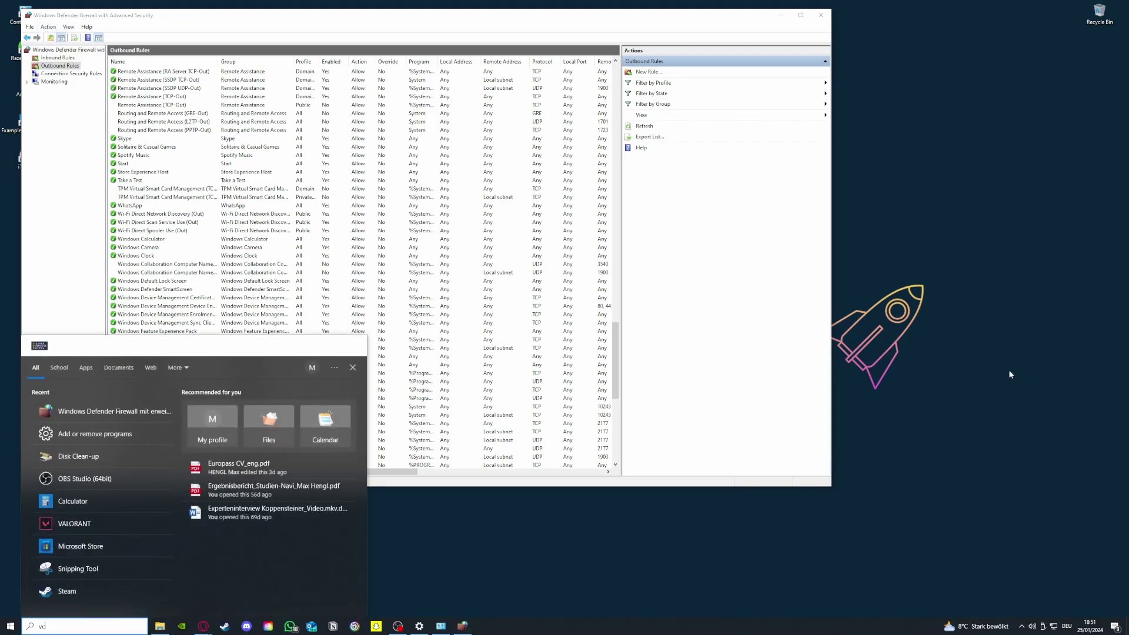
key("BackSpace")
type("is")
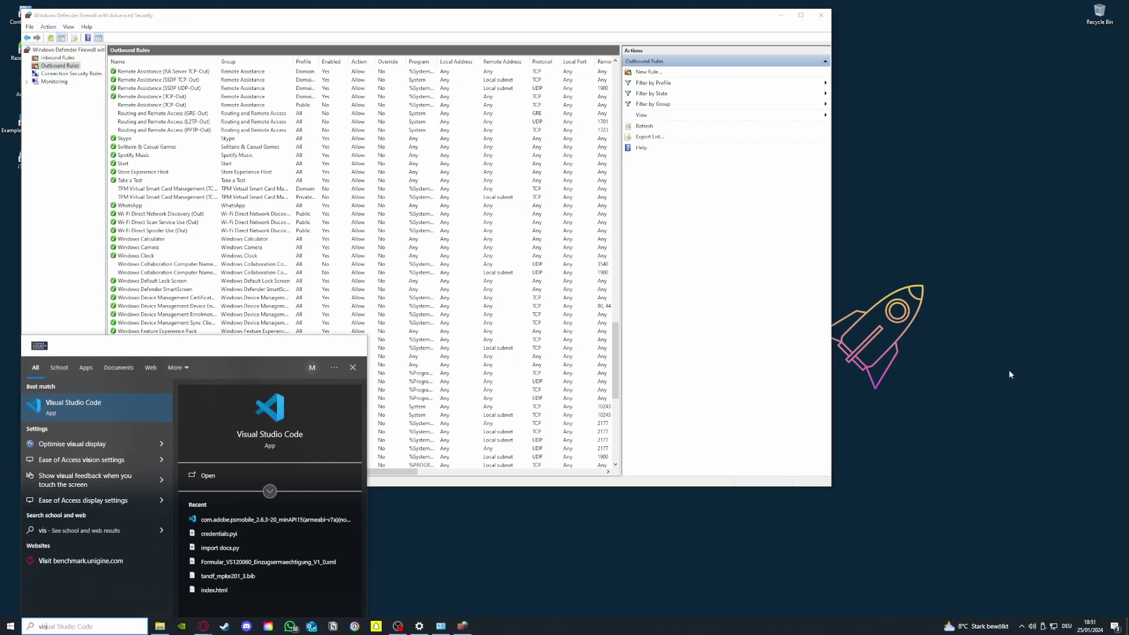
key("BackSpace")
type("ris")
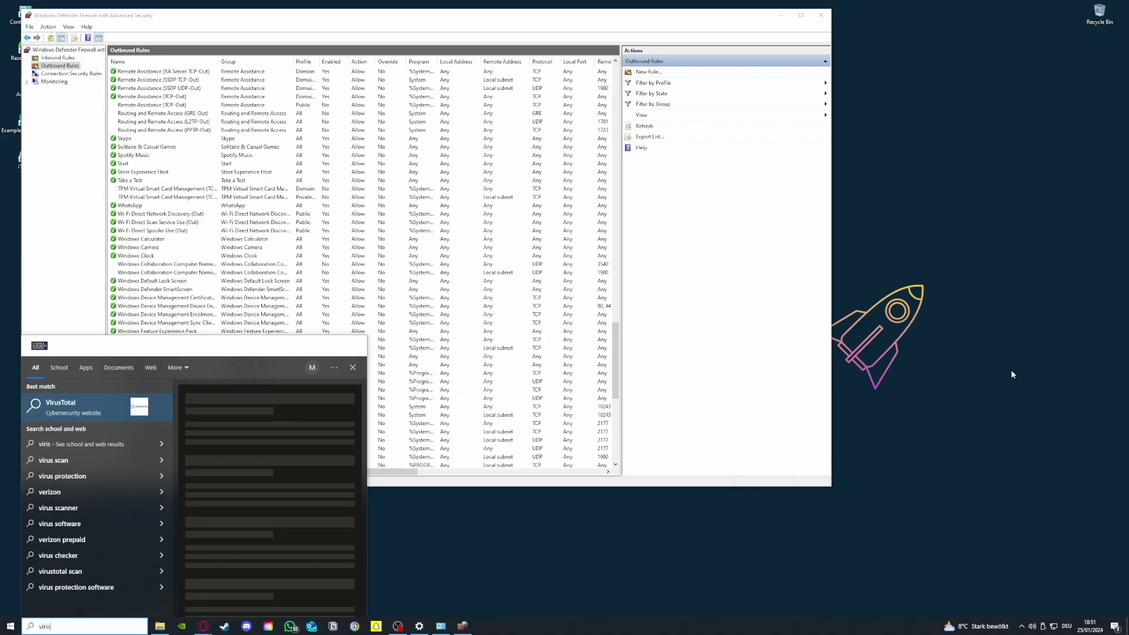
key("BackSpace")
key("BackSpace")
type("us")
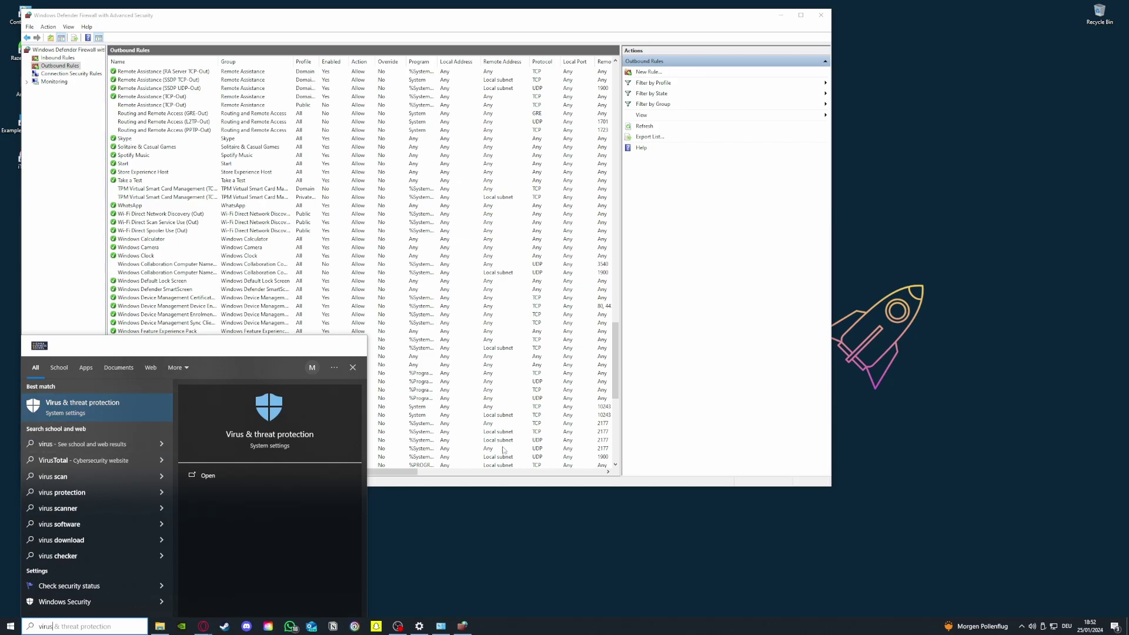
left_click(746, 436)
Close the firewall window, search Windows for "upda" and open the Windows Update settings.
left_click(821, 15)
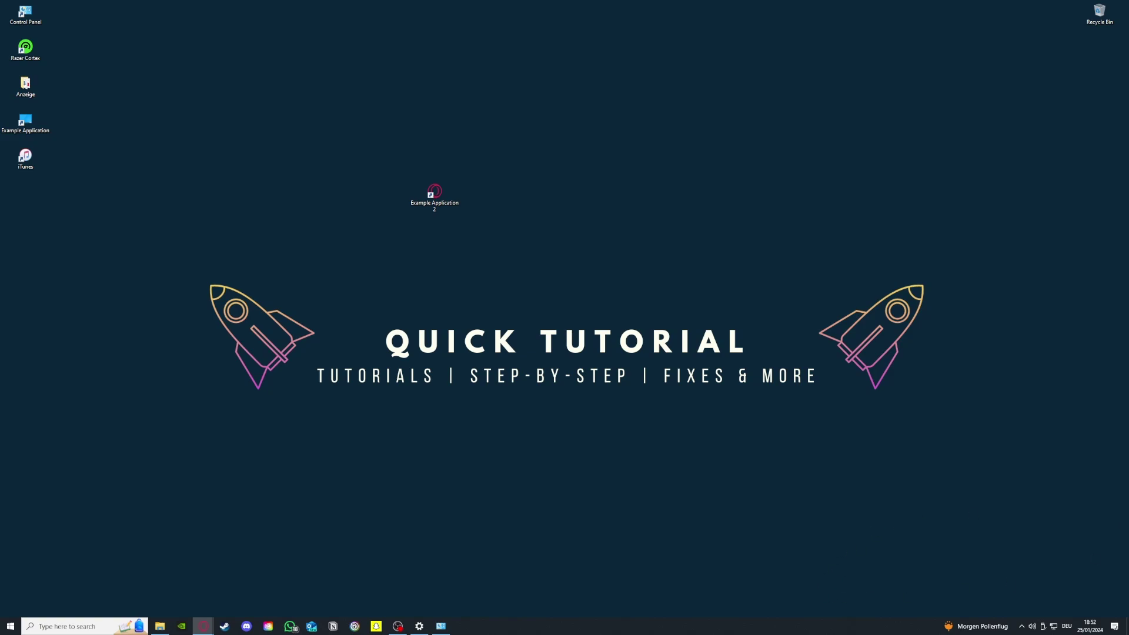
left_click(144, 625)
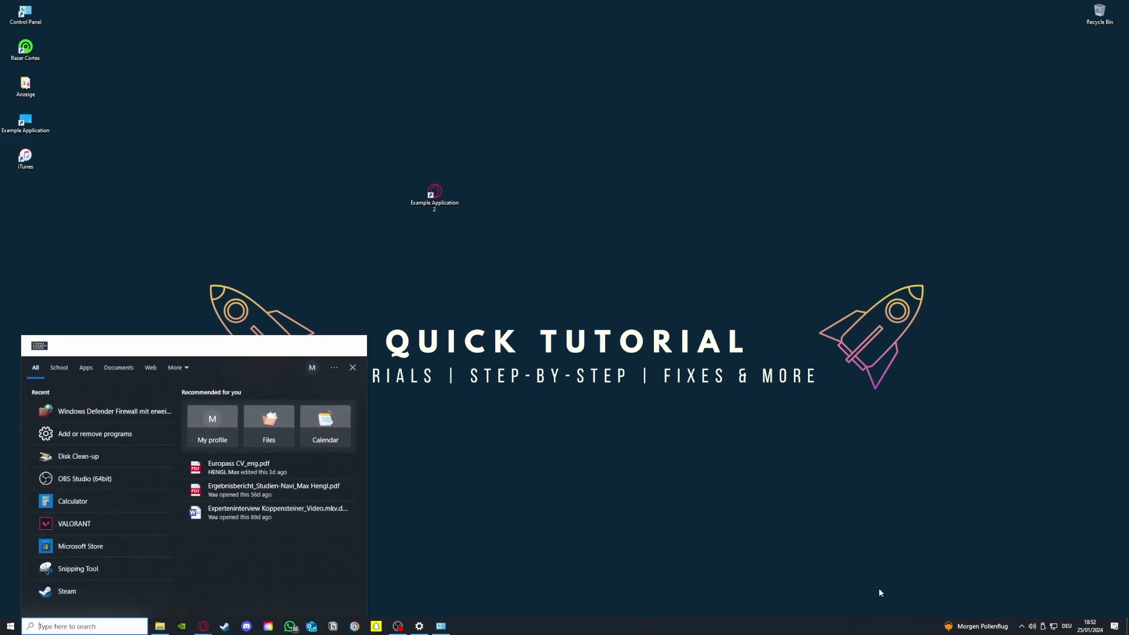
type("upda")
left_click(89, 406)
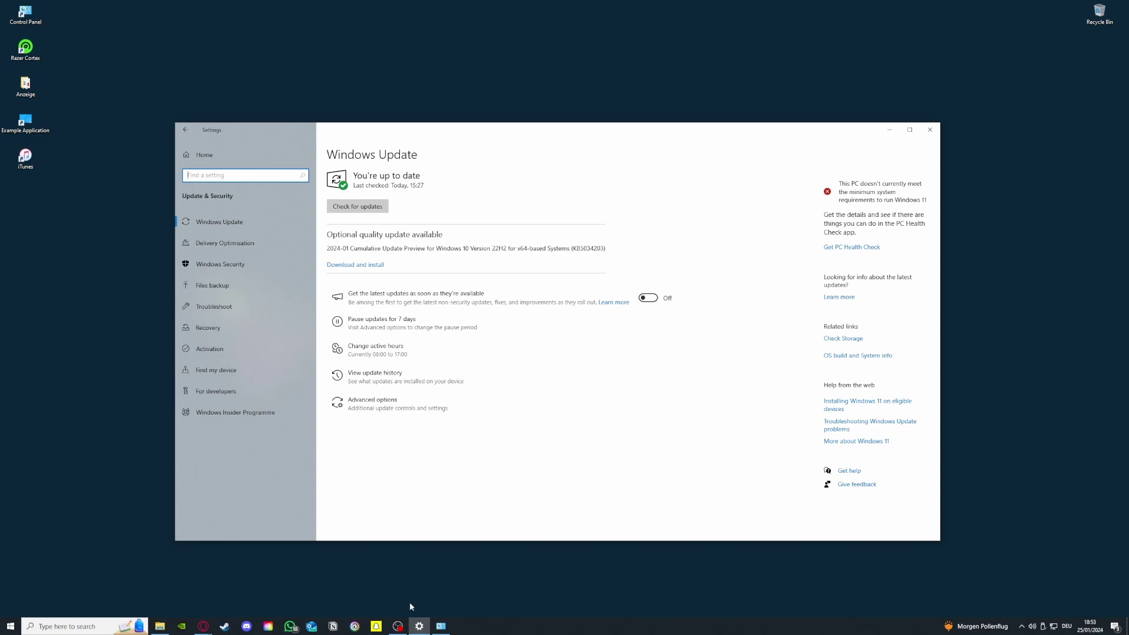
left_click(403, 629)
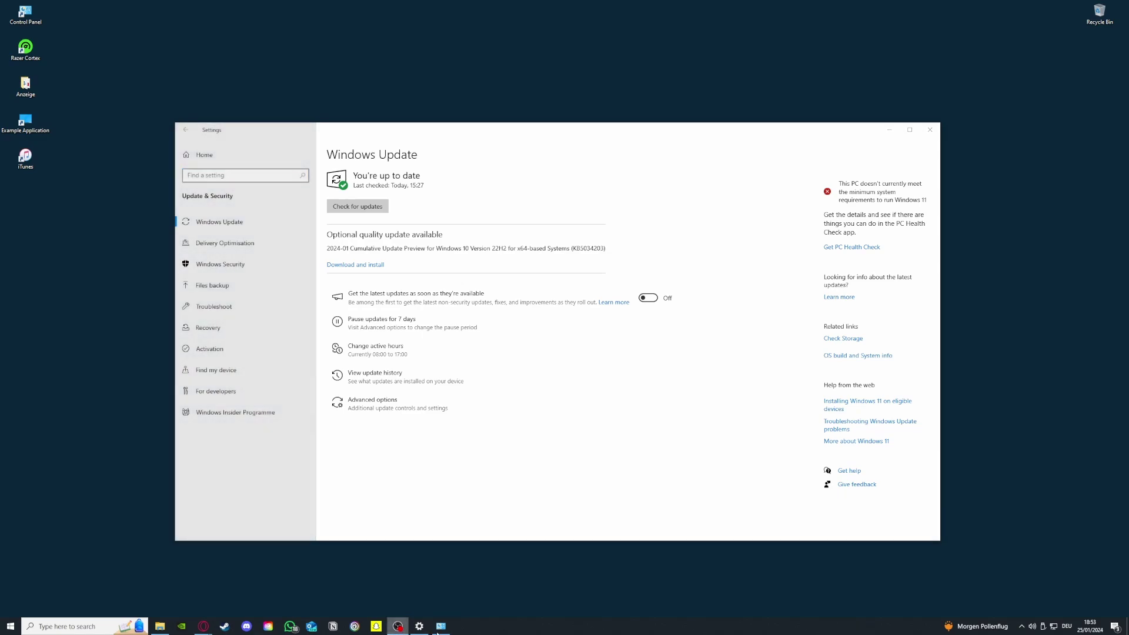